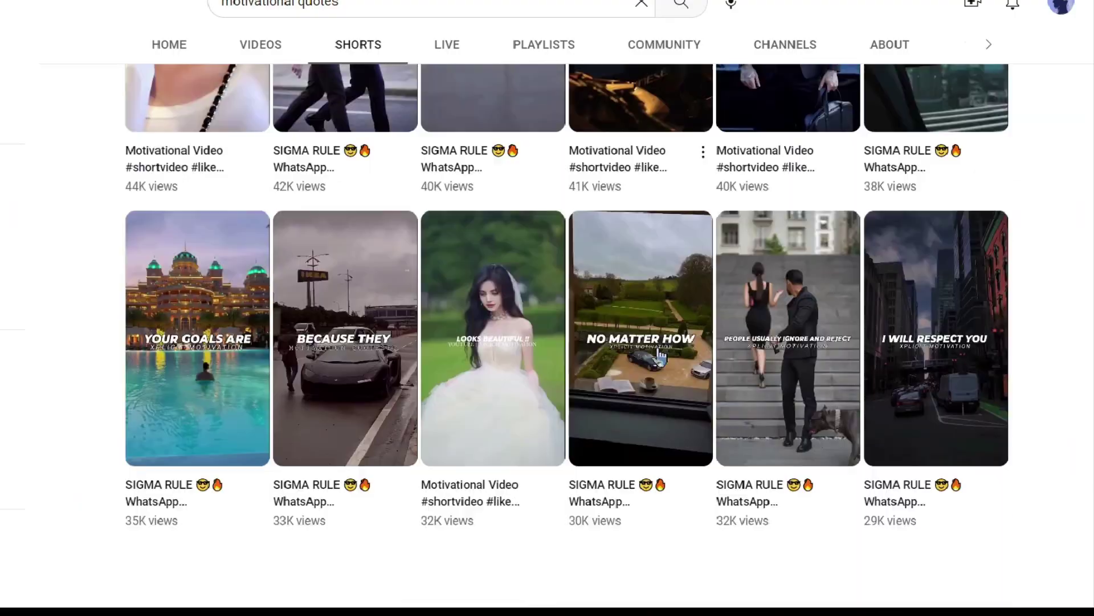
{"action": "scroll", "coordinate": [660, 355], "scroll_direction": "down", "scroll_amount": 5}
{"action": "scroll", "coordinate": [660, 356], "scroll_direction": "down", "scroll_amount": 5}
{"action": "scroll", "coordinate": [660, 355], "scroll_direction": "down", "scroll_amount": 5}
{"action": "scroll", "coordinate": [661, 355], "scroll_direction": "down", "scroll_amount": 5}
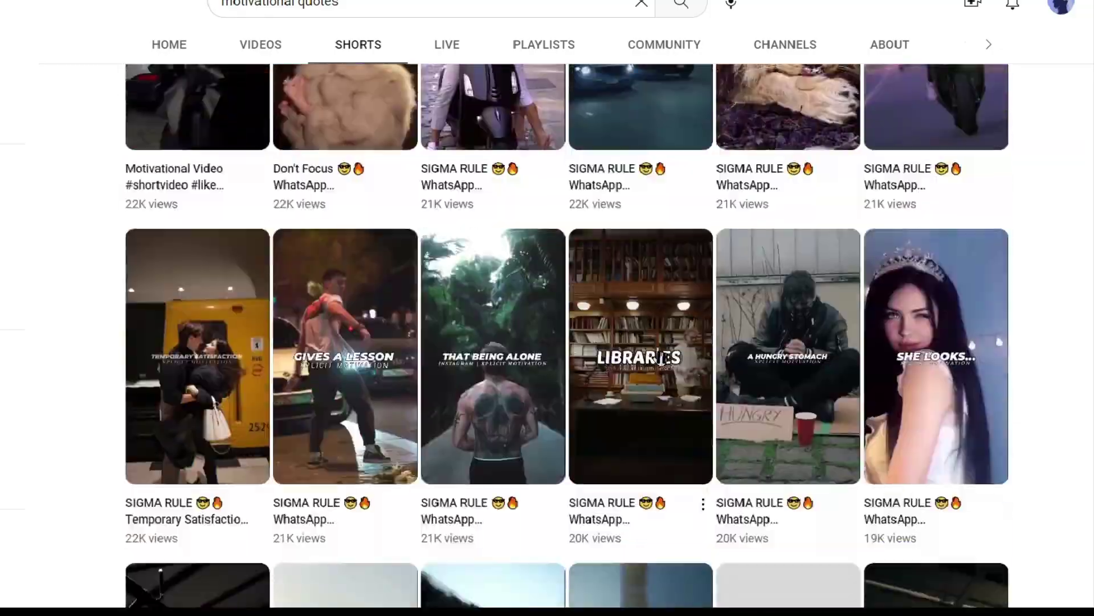
{"action": "scroll", "coordinate": [660, 354], "scroll_direction": "down", "scroll_amount": 5}
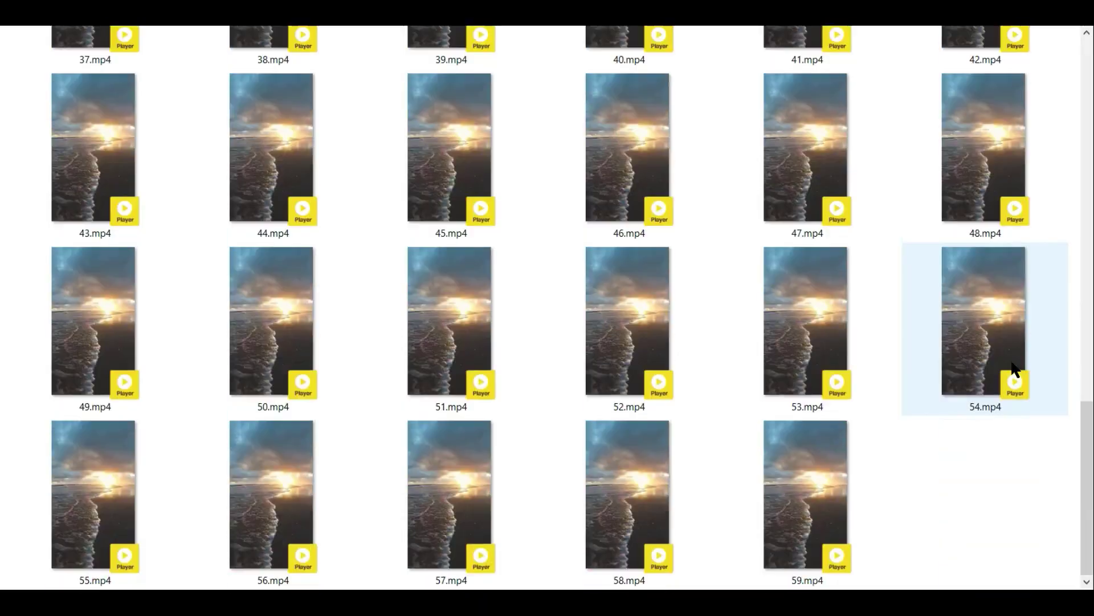
{"action": "scroll", "coordinate": [1010, 358], "scroll_direction": "up", "scroll_amount": 5}
{"action": "scroll", "coordinate": [1011, 358], "scroll_direction": "up", "scroll_amount": 5}
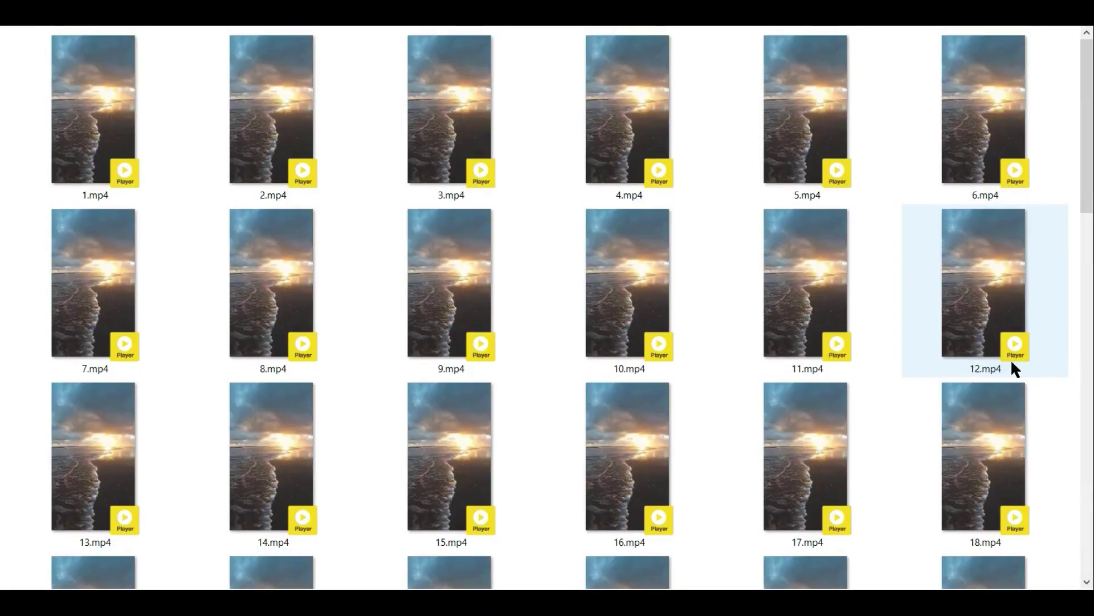
{"action": "scroll", "coordinate": [678, 412], "scroll_direction": "down", "scroll_amount": 6}
{"action": "scroll", "coordinate": [495, 381], "scroll_direction": "up", "scroll_amount": 3}
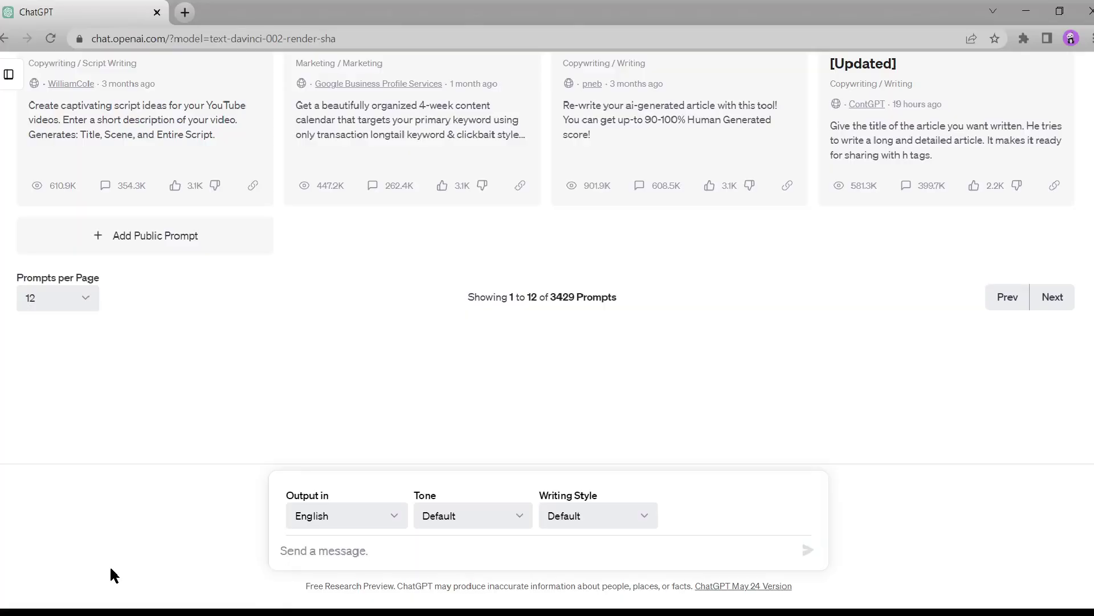
- Send ChatGPT the style-teaching prompt, then the two-part quote example prompt
{"action": "key", "text": "ctrl+v"}
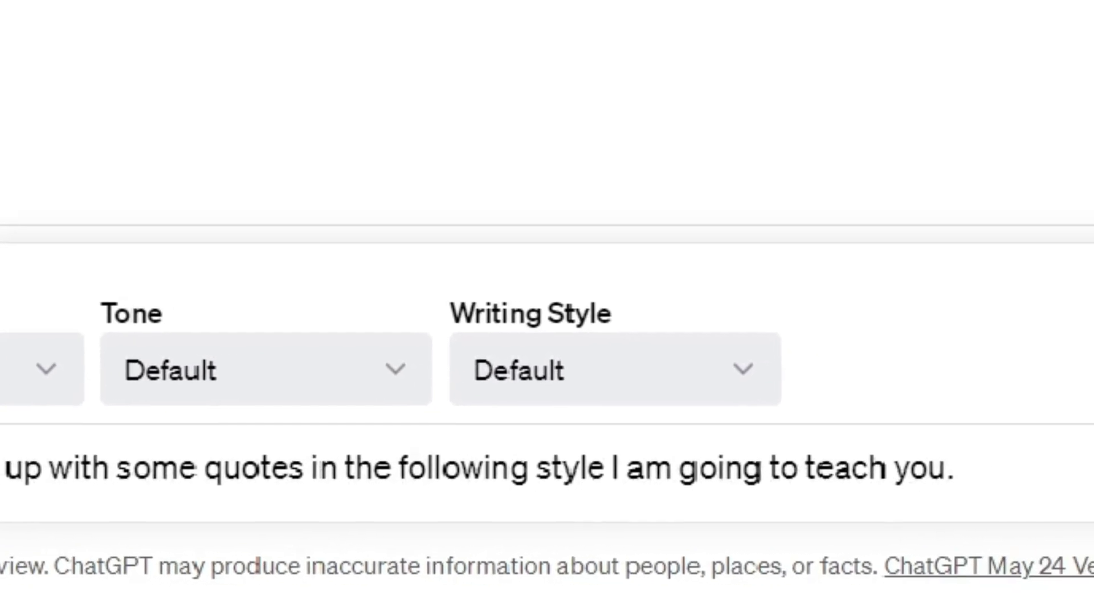
{"action": "key", "text": "Return"}
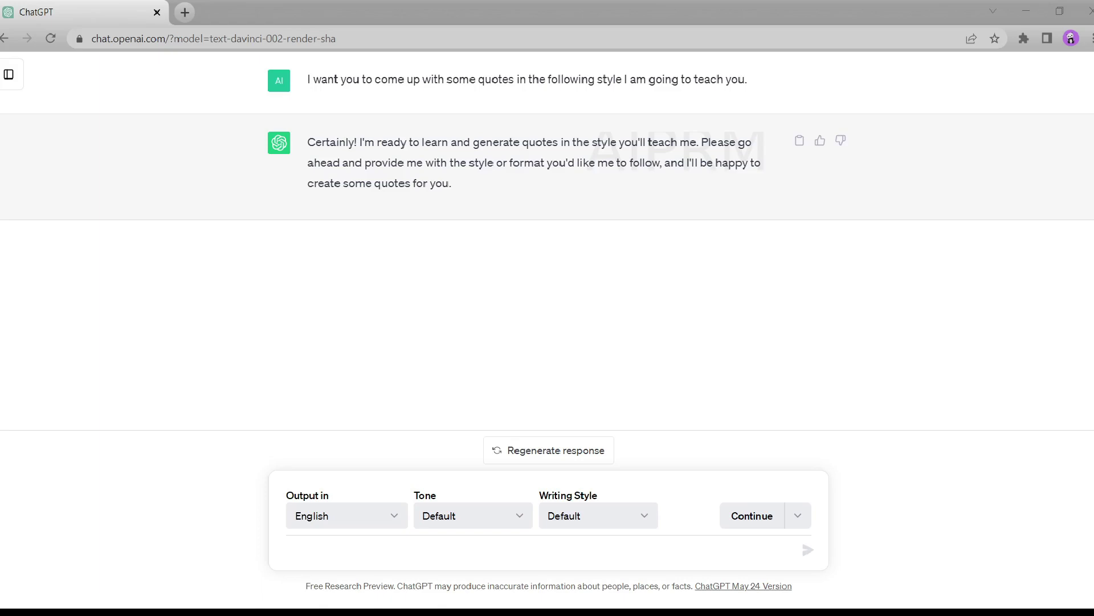
{"action": "type", "text": "The quotes need to be made out of  two parts. First part is a where I want to make curious about second part. here are tow example. first part: If you really love someone.... second part: You have to let them go...."}
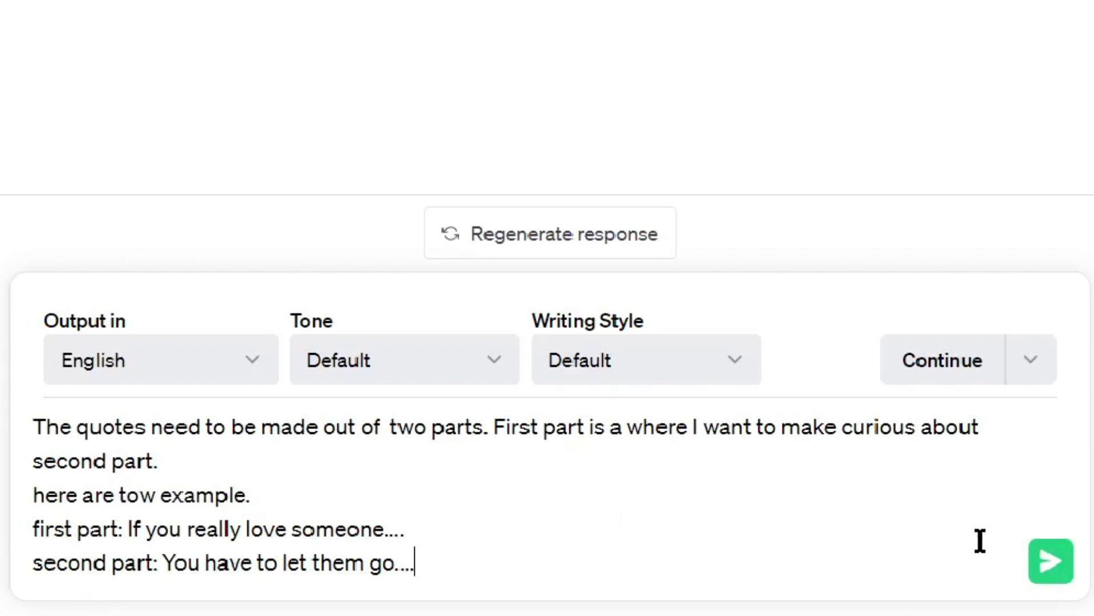
{"action": "left_click", "coordinate": [1051, 561]}
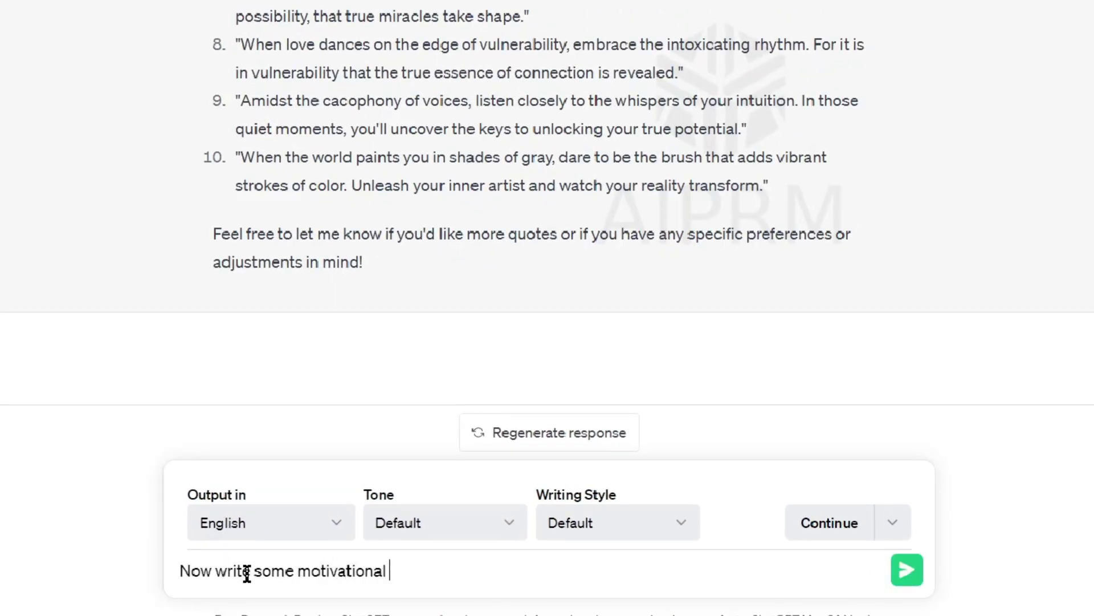
{"action": "type", "text": "mat."}
- Request motivational quotes in an Excel-style table, then ask twice for 30 more
{"action": "key", "text": "Return"}
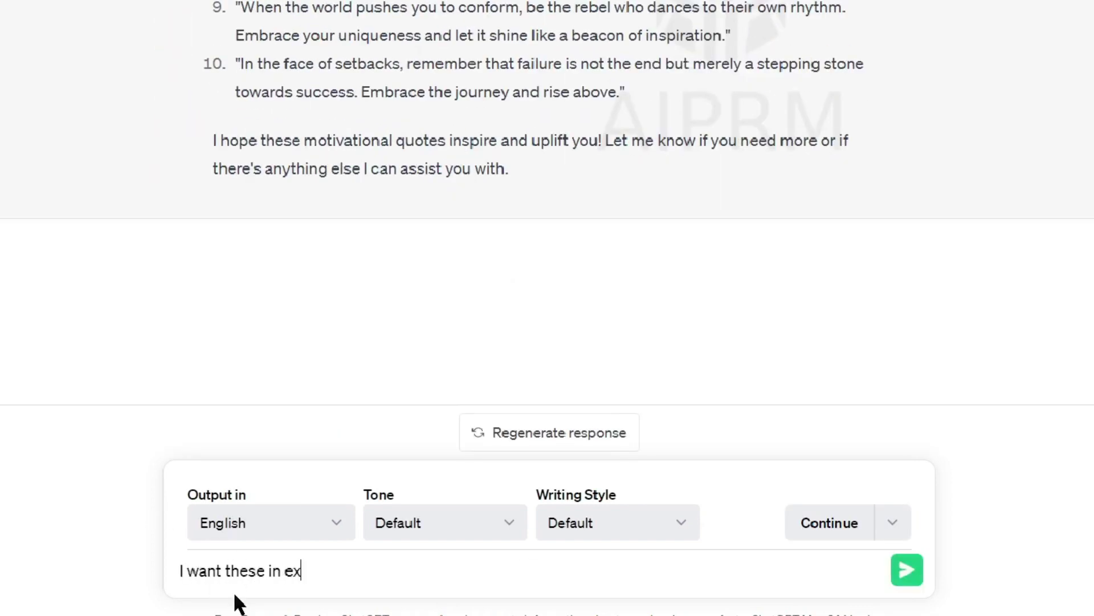
{"action": "type", "text": "at."}
{"action": "key", "text": "Return"}
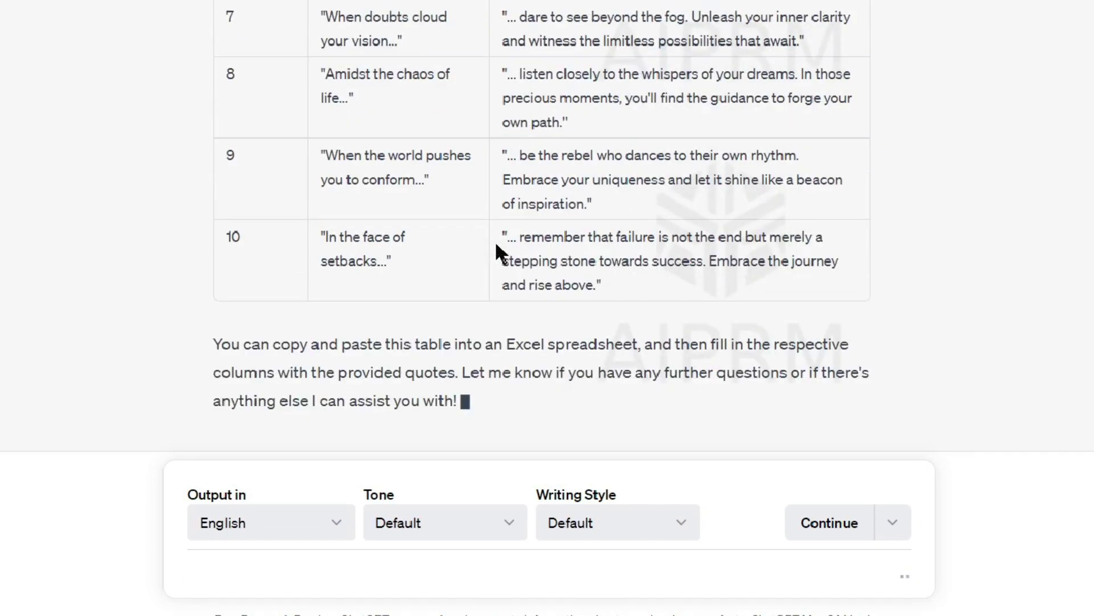
{"action": "scroll", "coordinate": [495, 244], "scroll_direction": "up", "scroll_amount": 2}
{"action": "scroll", "coordinate": [473, 240], "scroll_direction": "up", "scroll_amount": 4}
{"action": "scroll", "coordinate": [467, 242], "scroll_direction": "up", "scroll_amount": 4}
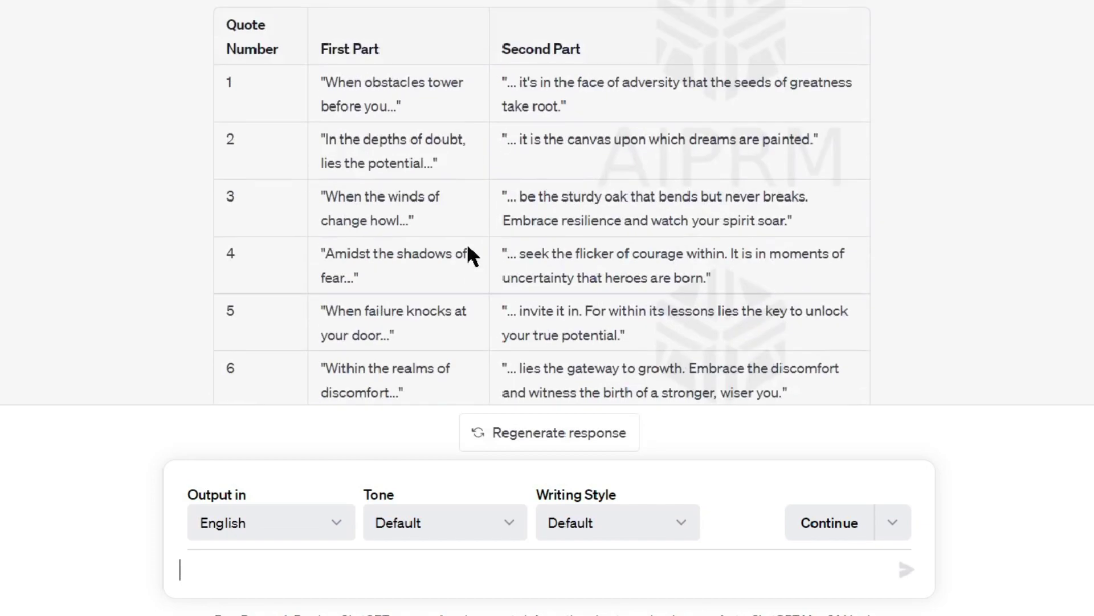
{"action": "scroll", "coordinate": [467, 243], "scroll_direction": "down", "scroll_amount": 6}
{"action": "scroll", "coordinate": [465, 243], "scroll_direction": "down", "scroll_amount": 3}
{"action": "type", "text": "Write 30 more"}
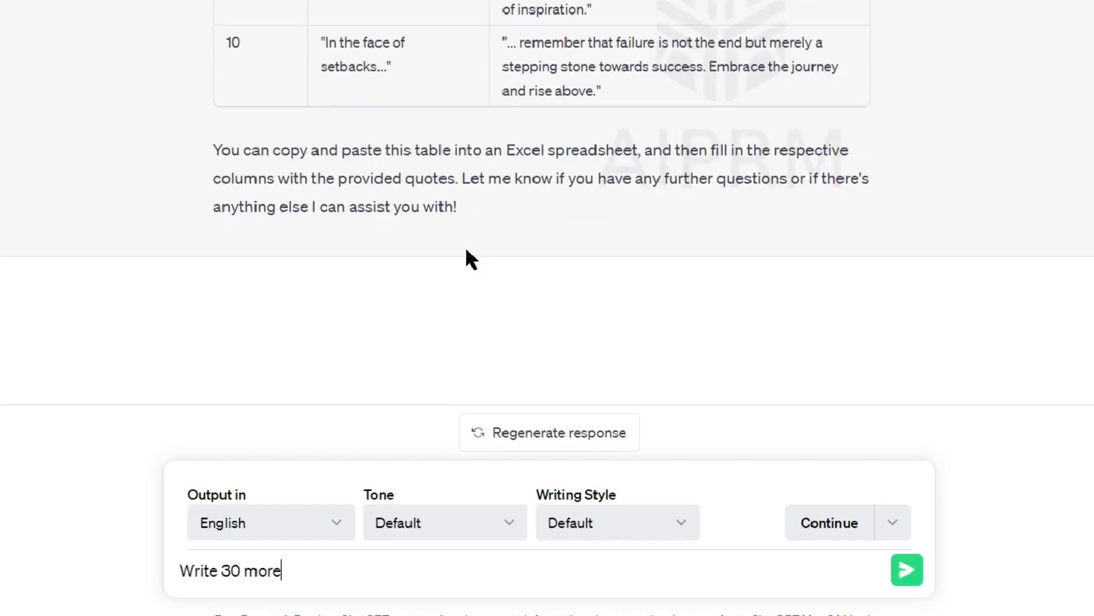
{"action": "key", "text": "Return"}
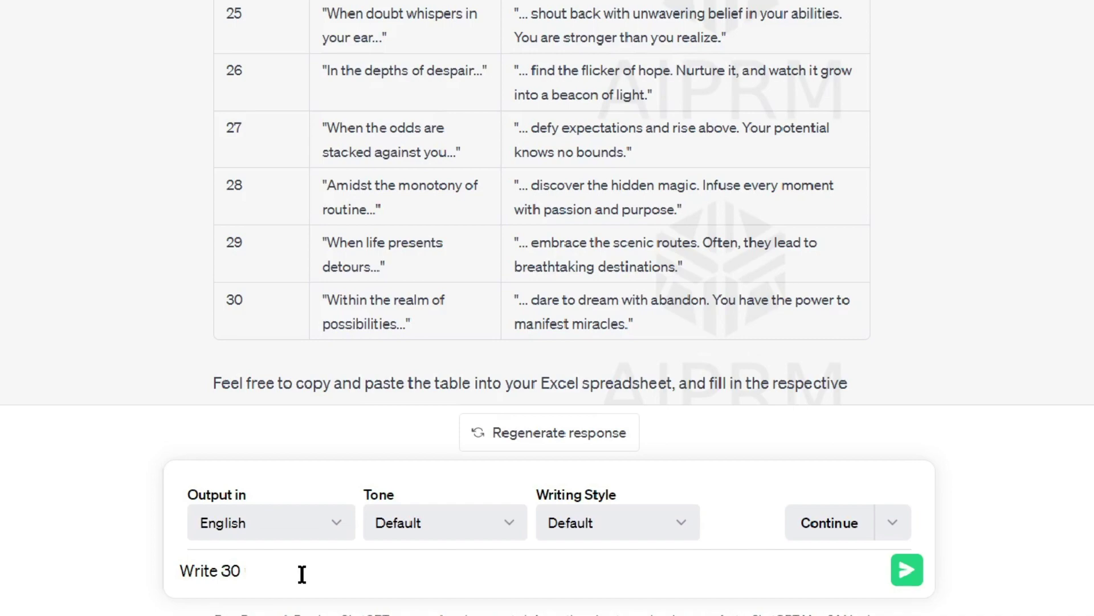
{"action": "type", "text": "more."}
{"action": "key", "text": "Return"}
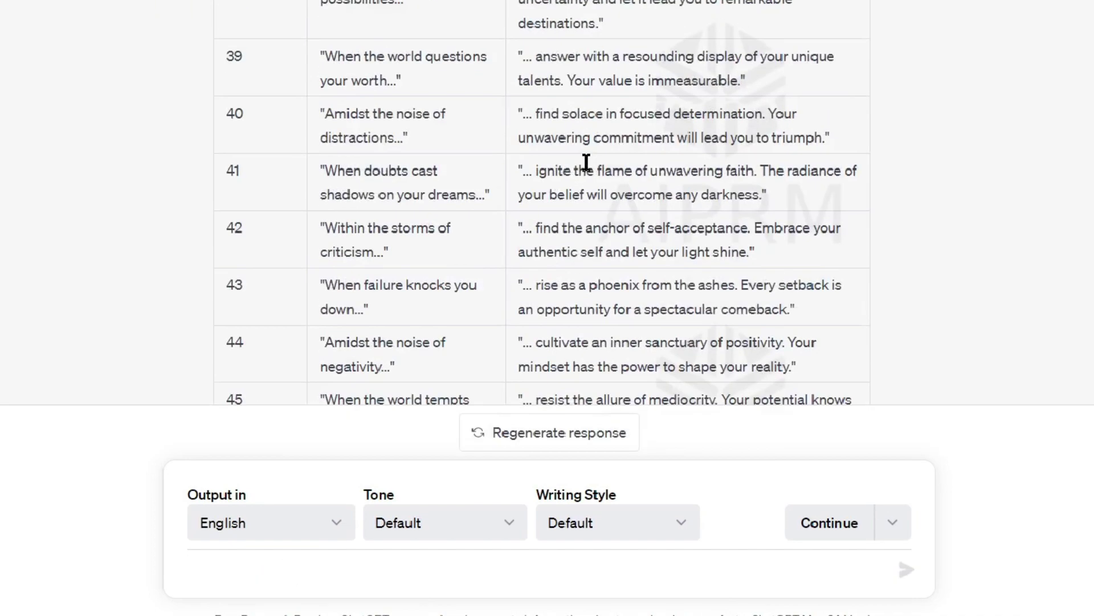
{"action": "scroll", "coordinate": [587, 164], "scroll_direction": "up", "scroll_amount": 8}
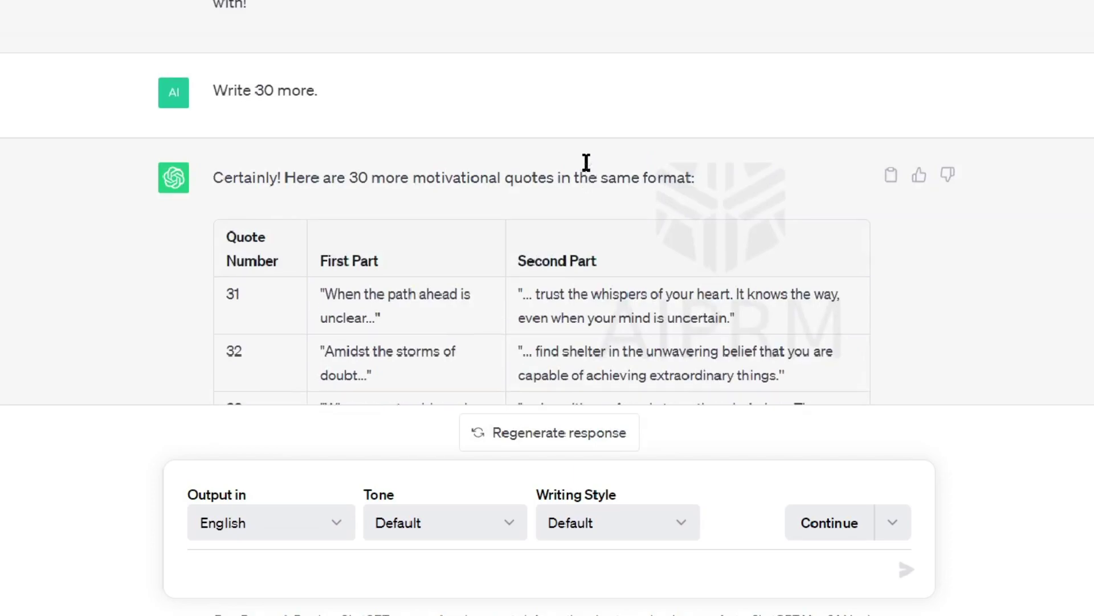
{"action": "scroll", "coordinate": [587, 164], "scroll_direction": "up", "scroll_amount": 10}
{"action": "scroll", "coordinate": [587, 165], "scroll_direction": "up", "scroll_amount": 5}
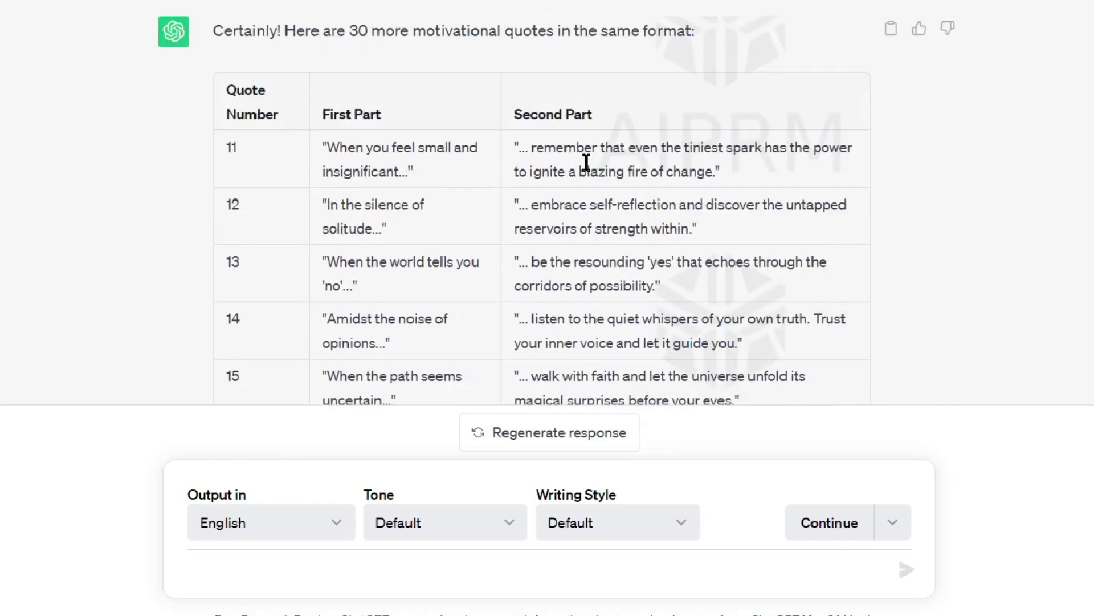
{"action": "scroll", "coordinate": [586, 163], "scroll_direction": "up", "scroll_amount": 8}
{"action": "scroll", "coordinate": [587, 163], "scroll_direction": "up", "scroll_amount": 5}
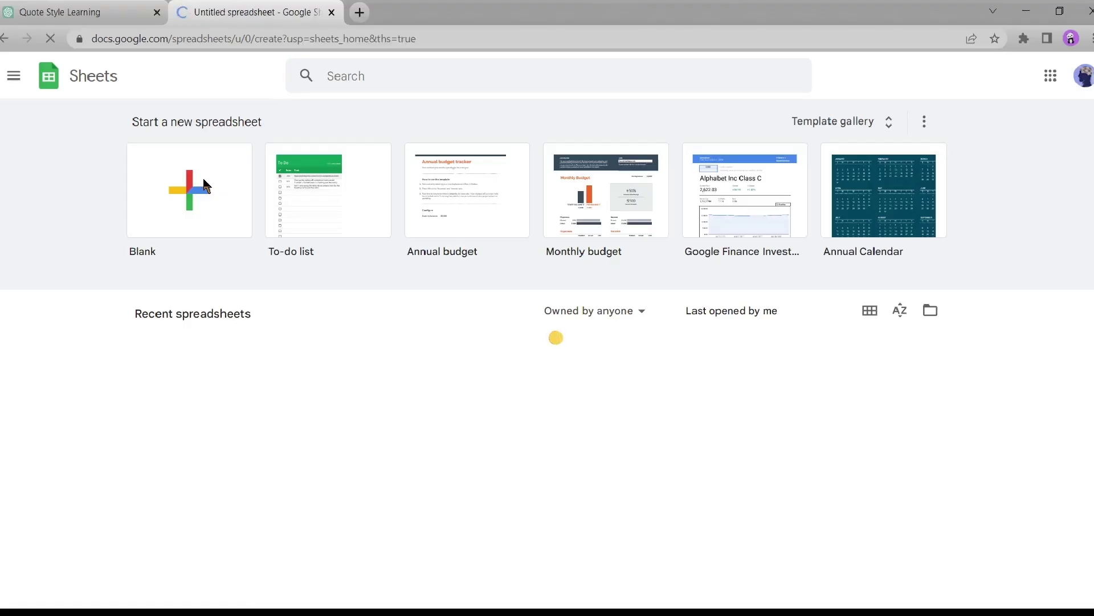
- Create a blank Google Sheet and paste the copied quote tables into column A
{"action": "left_click", "coordinate": [60, 12]}
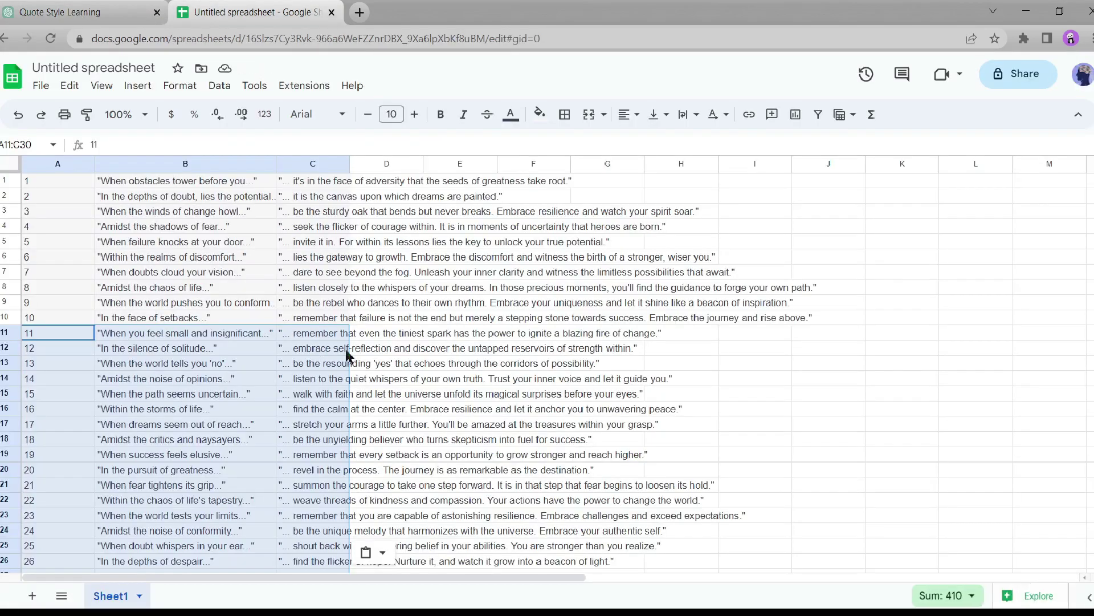
{"action": "right_click", "coordinate": [34, 164]}
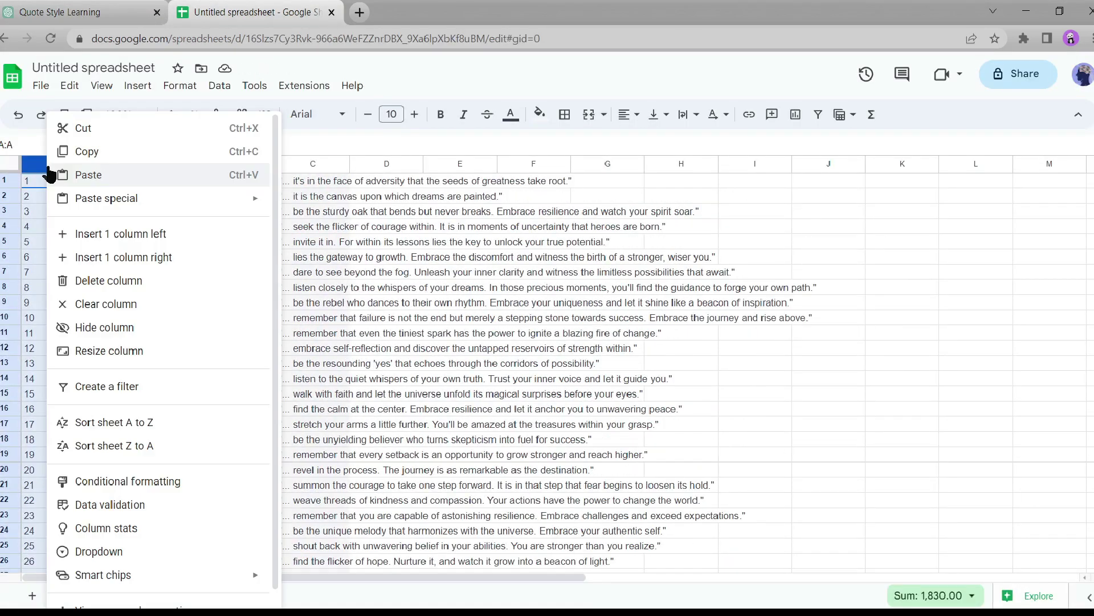
{"action": "left_click", "coordinate": [88, 175]}
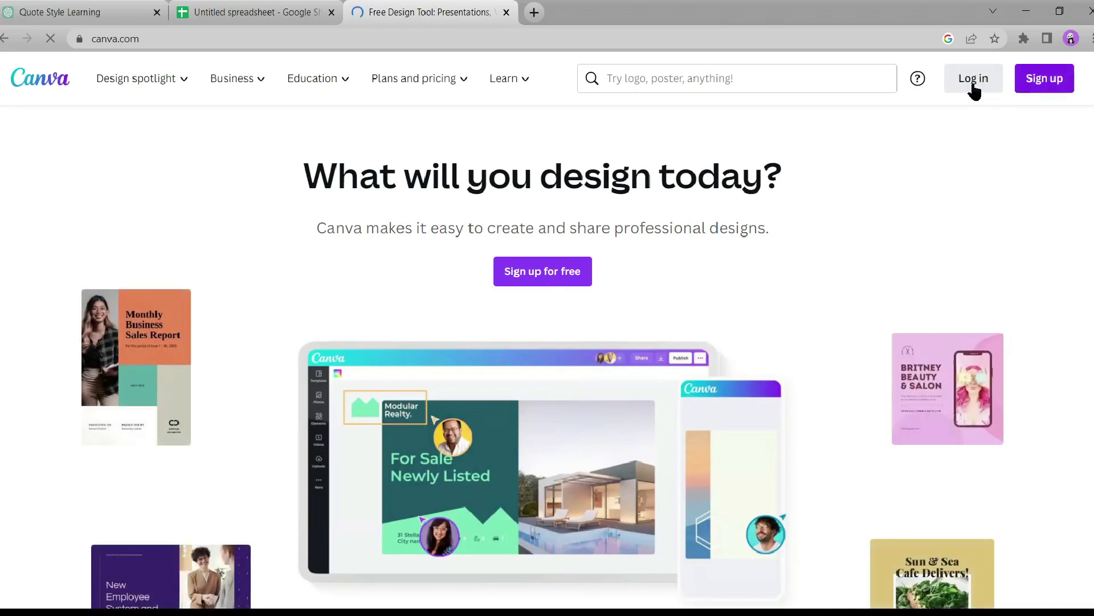
- Log in to Canva using Continue with Google
{"action": "left_click", "coordinate": [1055, 80]}
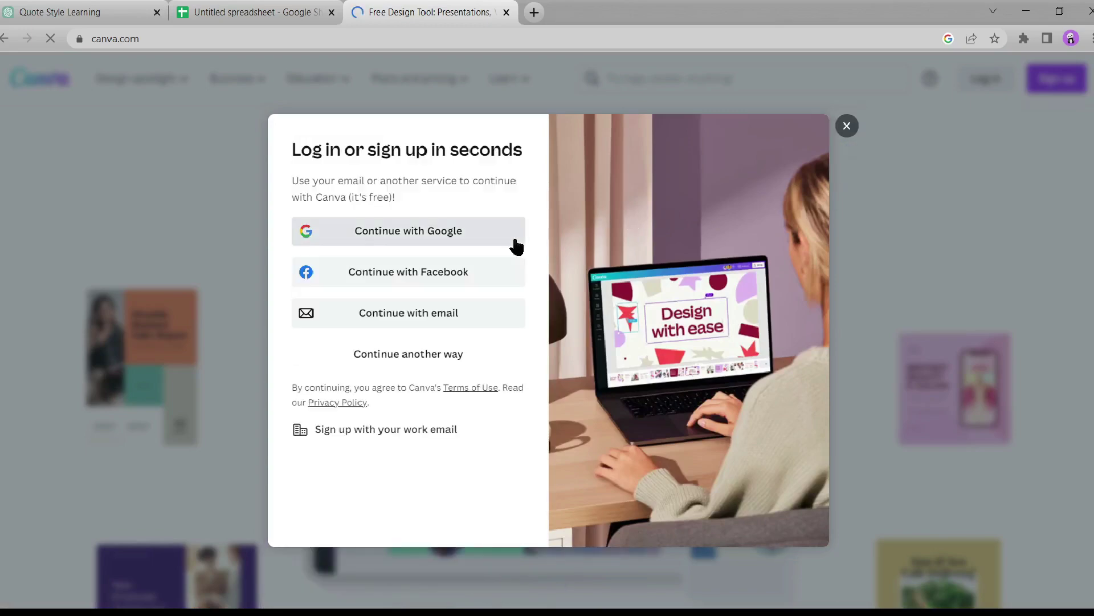
{"action": "left_click", "coordinate": [847, 126]}
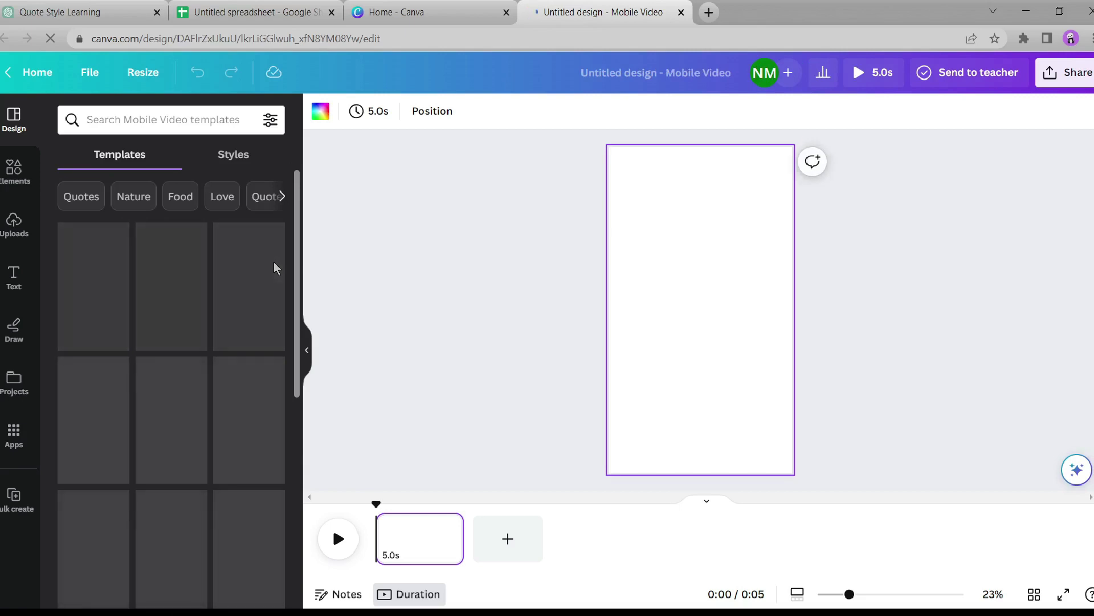
- Search templates for 'Motivational quotes' and open the Motivational Quotes Instagram Reel Video template
{"action": "left_click", "coordinate": [81, 196]}
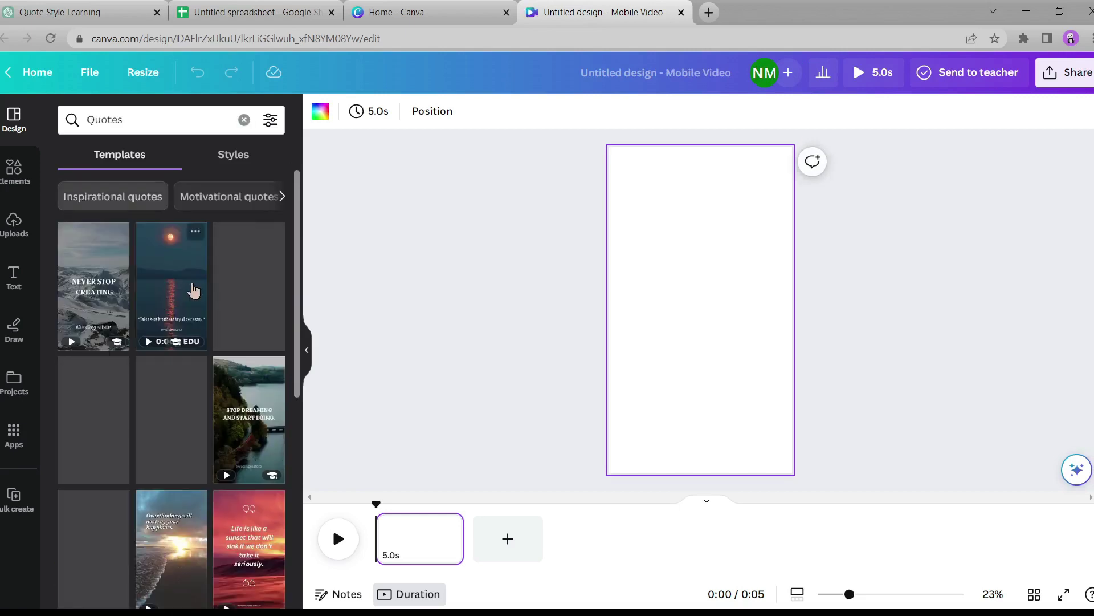
{"action": "left_click", "coordinate": [232, 195]}
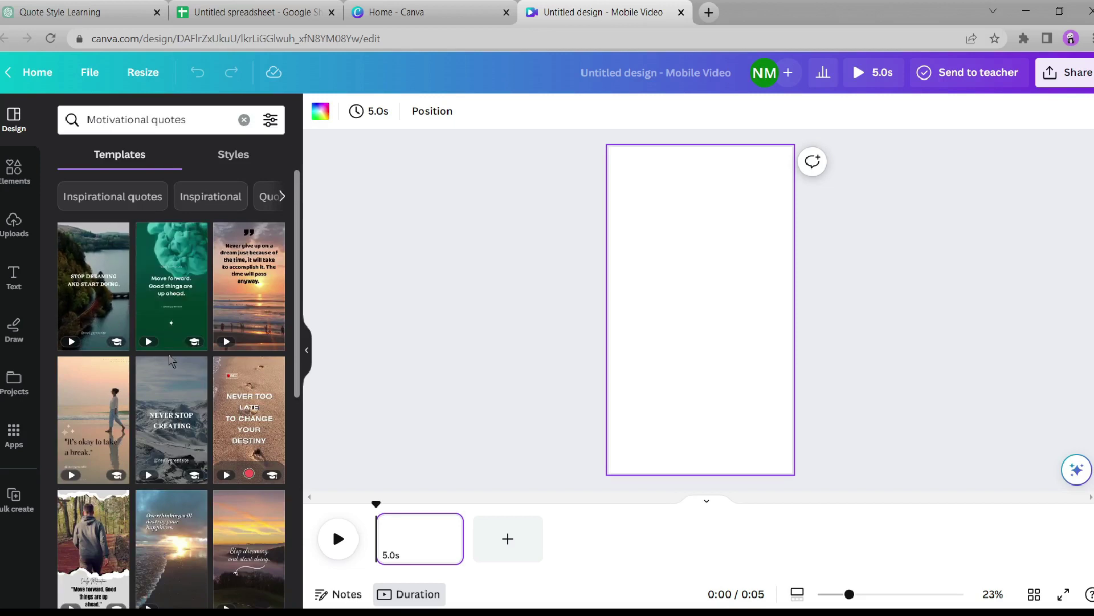
{"action": "scroll", "coordinate": [169, 360], "scroll_direction": "down", "scroll_amount": 2}
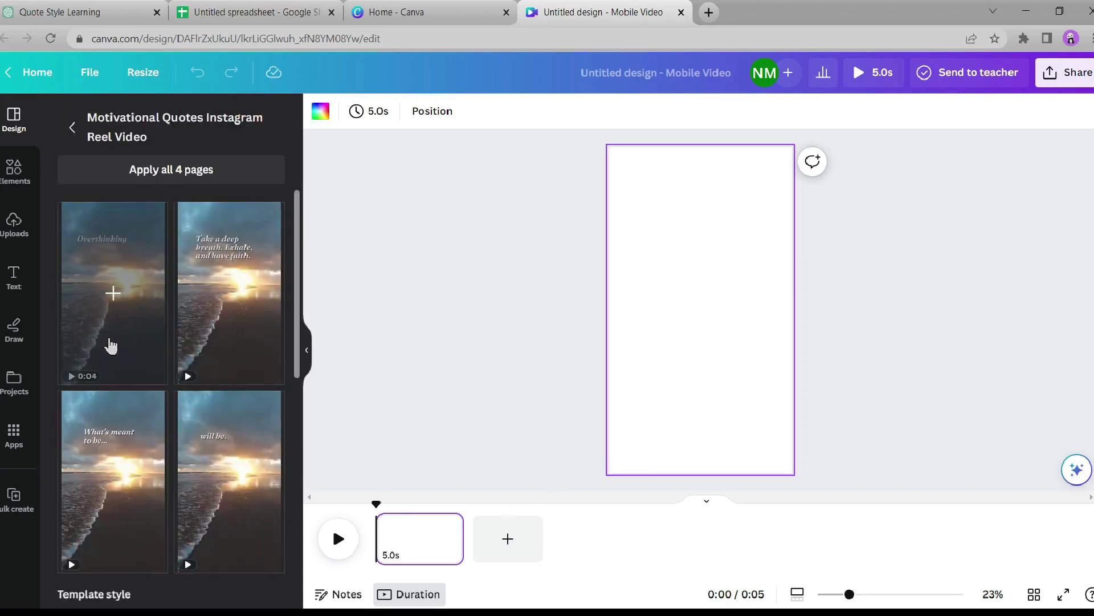
- Apply the second sunset beach page, lengthen its clip, and bring in cell A1's quote
{"action": "left_click", "coordinate": [211, 290]}
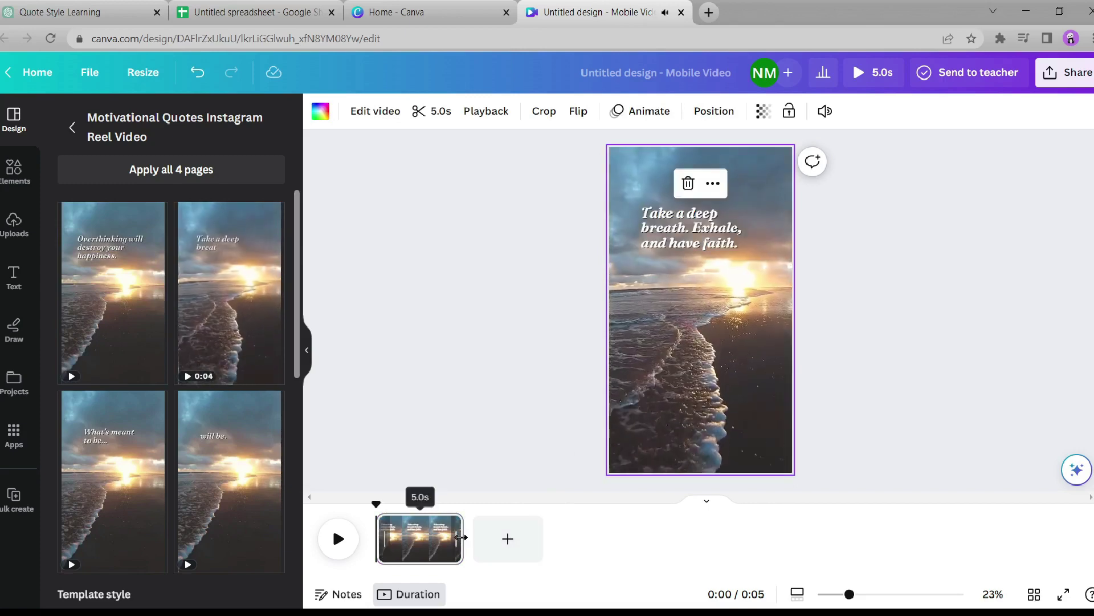
{"action": "left_click_drag", "start_coordinate": [464, 540], "coordinate": [499, 539]}
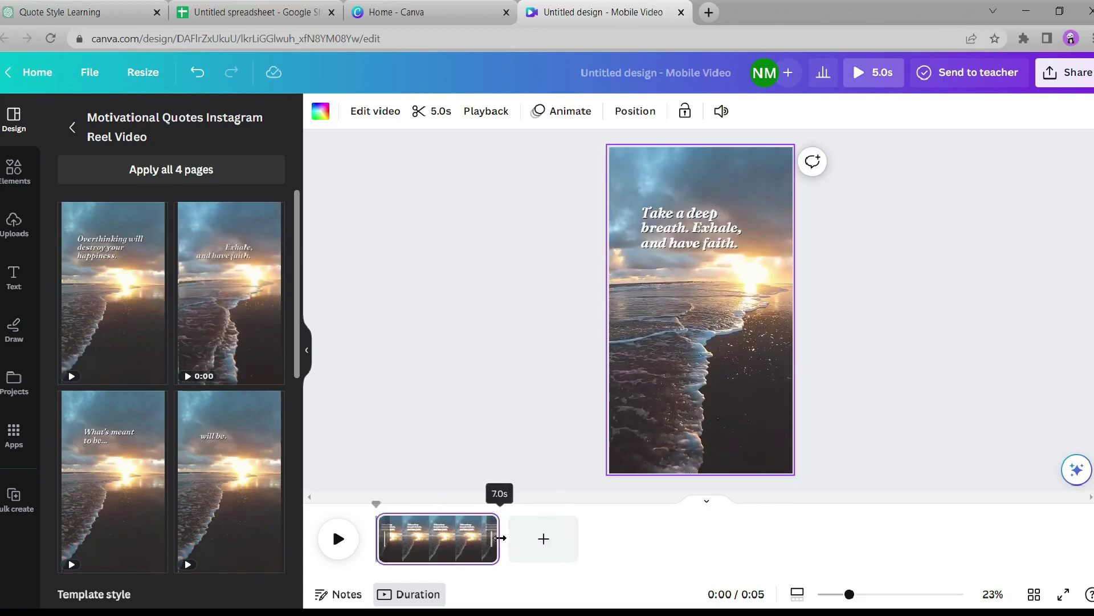
{"action": "left_click", "coordinate": [687, 230]}
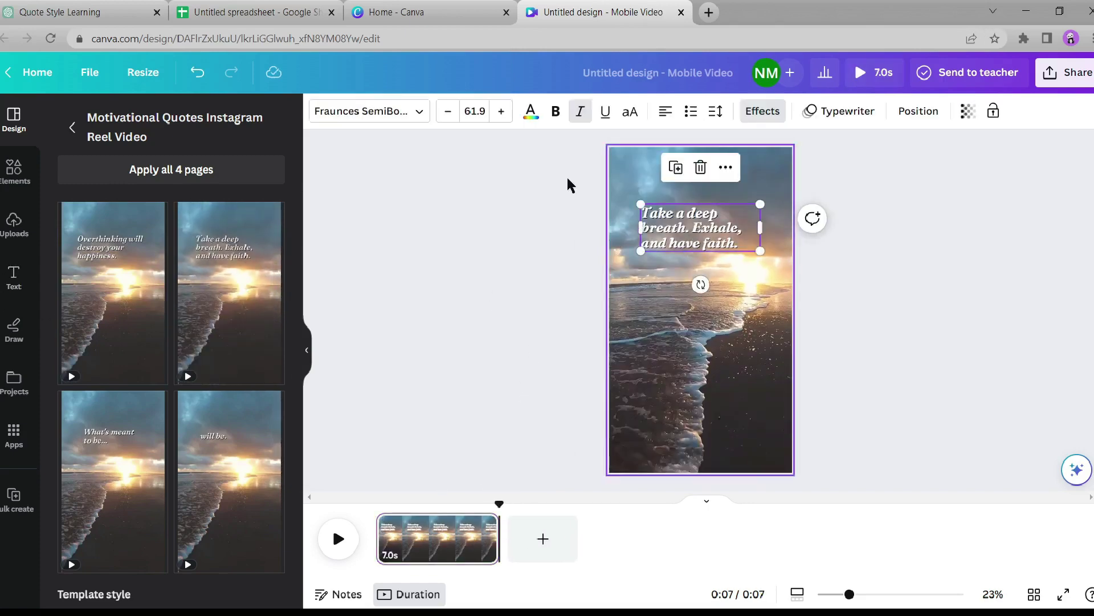
{"action": "left_click", "coordinate": [253, 12]}
{"action": "left_click", "coordinate": [111, 182]}
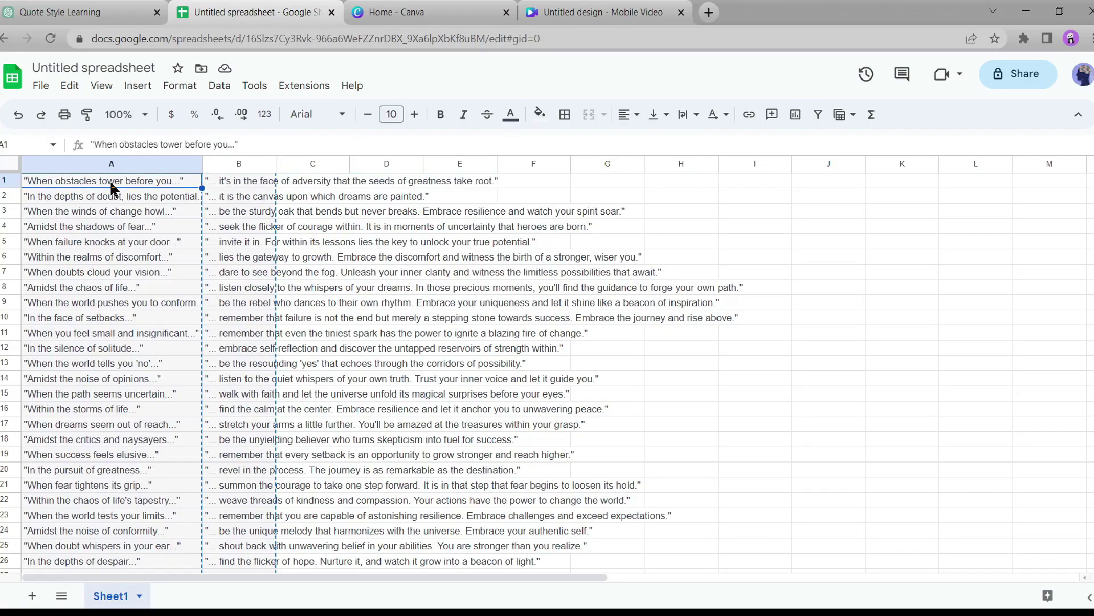
{"action": "left_click", "coordinate": [599, 12]}
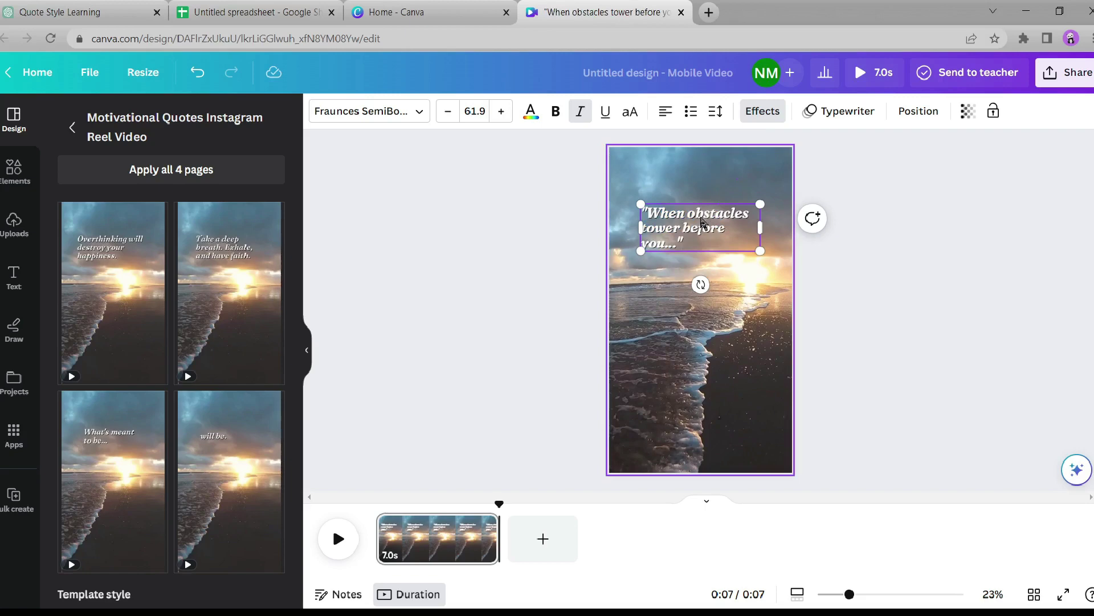
- Enlarge the 'When obstacles tower before you...' text box and centre it horizontally
{"action": "left_click", "coordinate": [703, 224]}
{"action": "left_click_drag", "start_coordinate": [613, 186], "coordinate": [612, 190]}
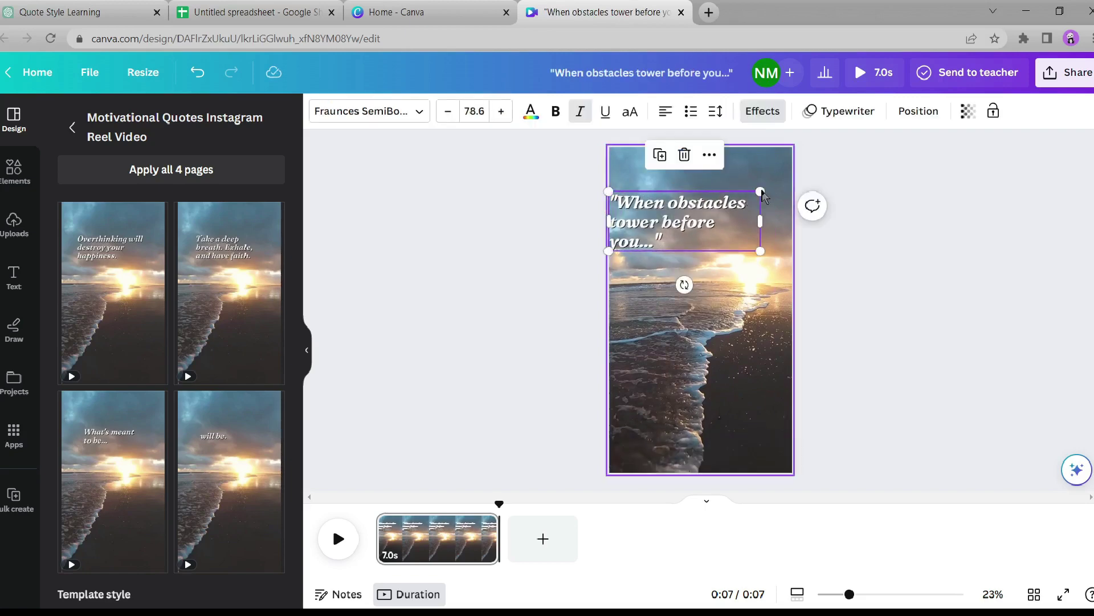
{"action": "left_click_drag", "start_coordinate": [760, 195], "coordinate": [773, 187]}
{"action": "left_click", "coordinate": [684, 176]}
{"action": "left_click_drag", "start_coordinate": [675, 201], "coordinate": [678, 204]}
- Give the quote a black Outline text effect
{"action": "left_click", "coordinate": [845, 111]}
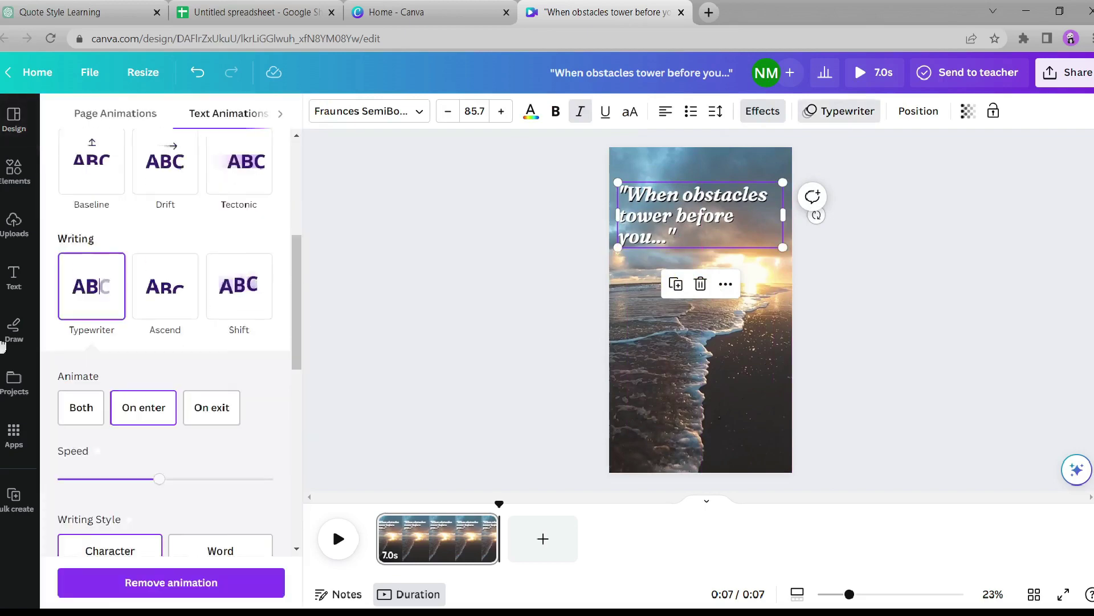
{"action": "scroll", "coordinate": [171, 342], "scroll_direction": "down", "scroll_amount": 1}
{"action": "scroll", "coordinate": [171, 343], "scroll_direction": "up", "scroll_amount": 3}
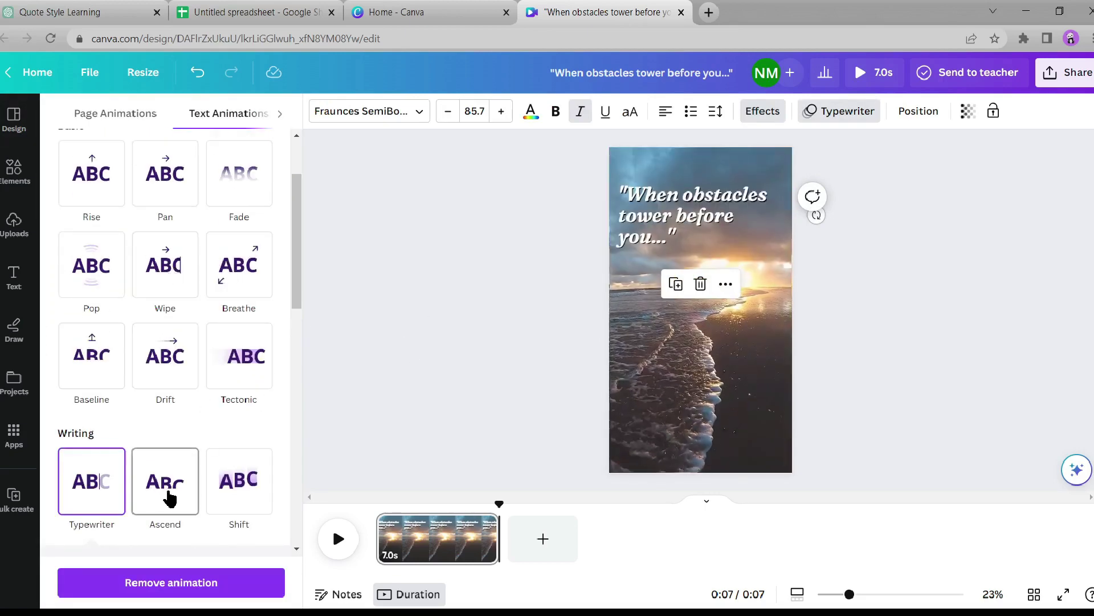
{"action": "left_click", "coordinate": [847, 111]}
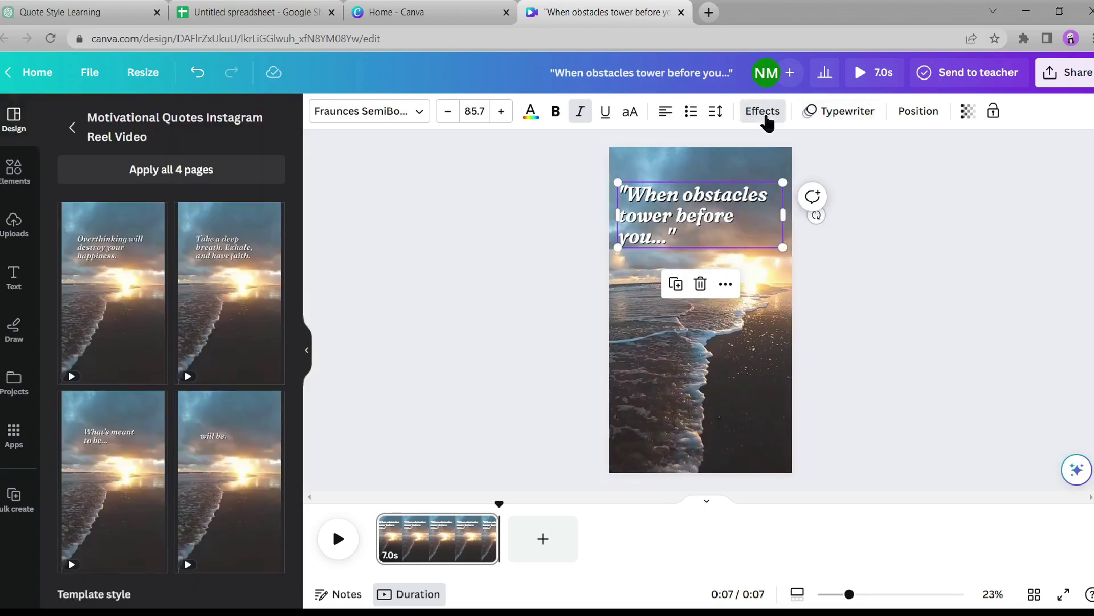
{"action": "left_click", "coordinate": [763, 111]}
{"action": "scroll", "coordinate": [164, 327], "scroll_direction": "down", "scroll_amount": 3}
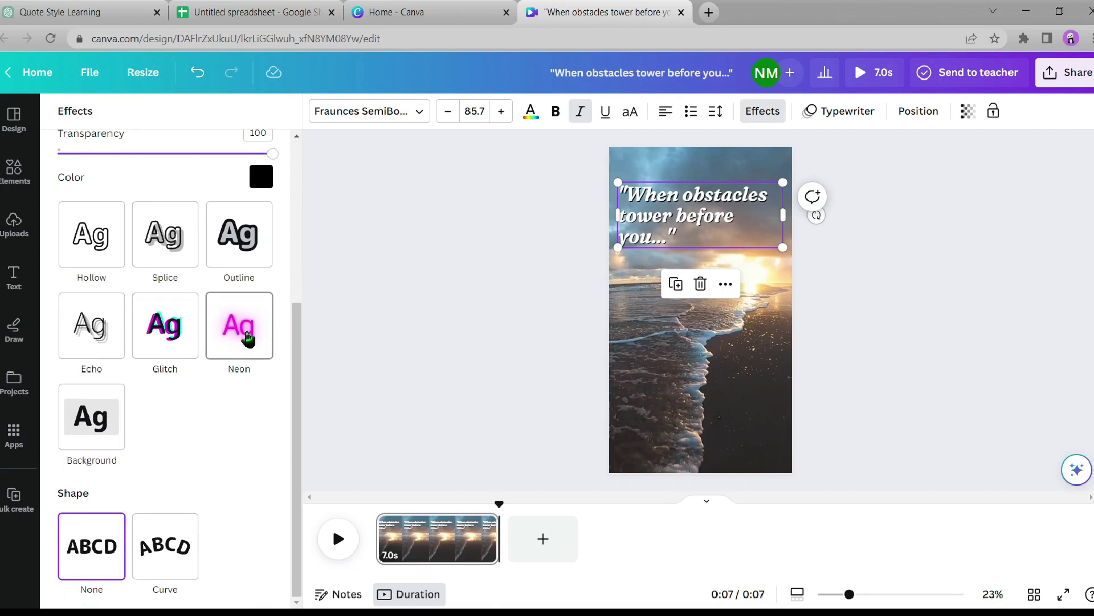
{"action": "left_click", "coordinate": [244, 337]}
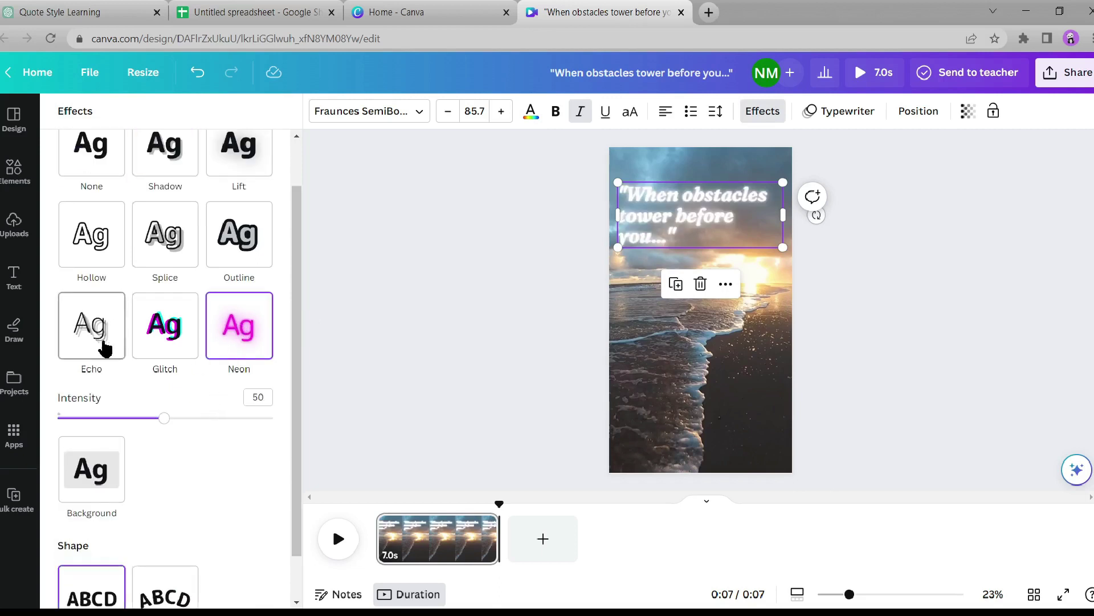
{"action": "left_click", "coordinate": [231, 234]}
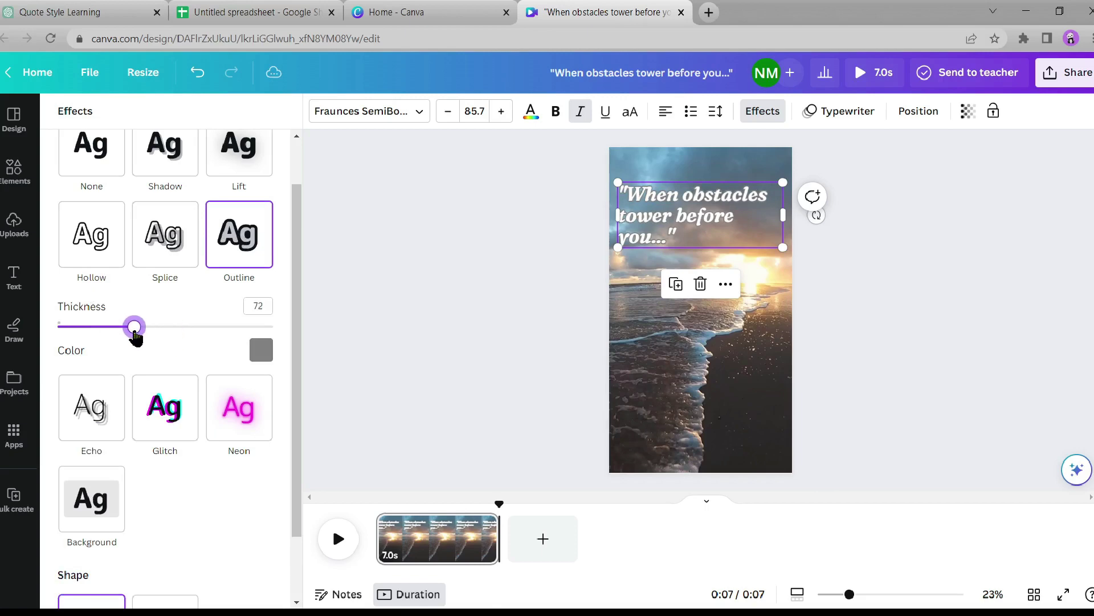
{"action": "scroll", "coordinate": [137, 333], "scroll_direction": "down", "scroll_amount": 2}
{"action": "left_click", "coordinate": [260, 268]}
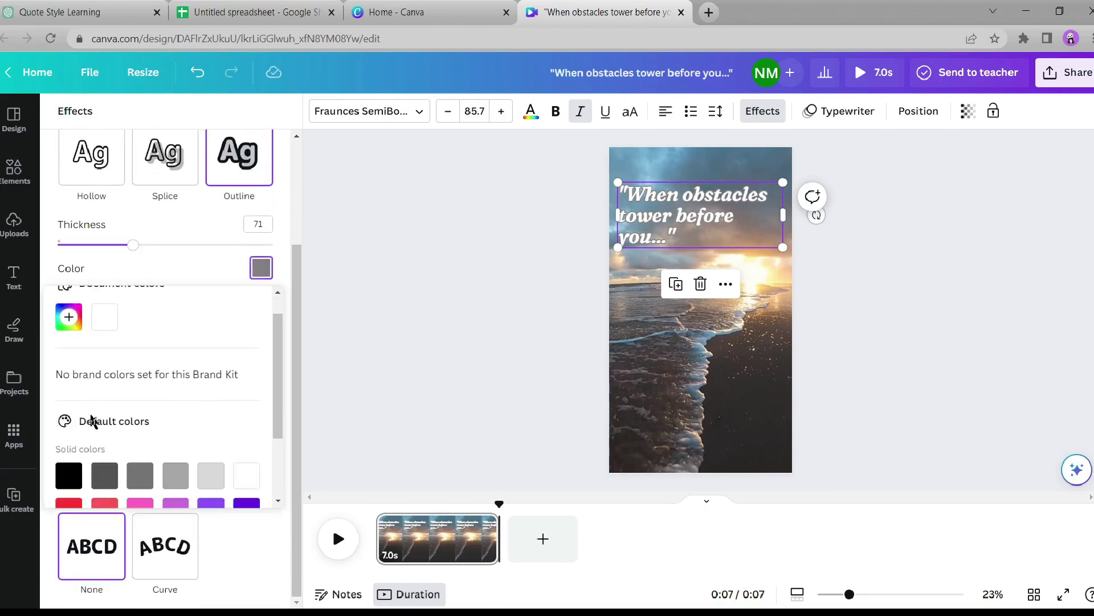
{"action": "left_click", "coordinate": [68, 475]}
{"action": "left_click", "coordinate": [353, 273]}
- Nudge the quote lower and trim its timing to the video's first half
{"action": "left_click", "coordinate": [702, 214]}
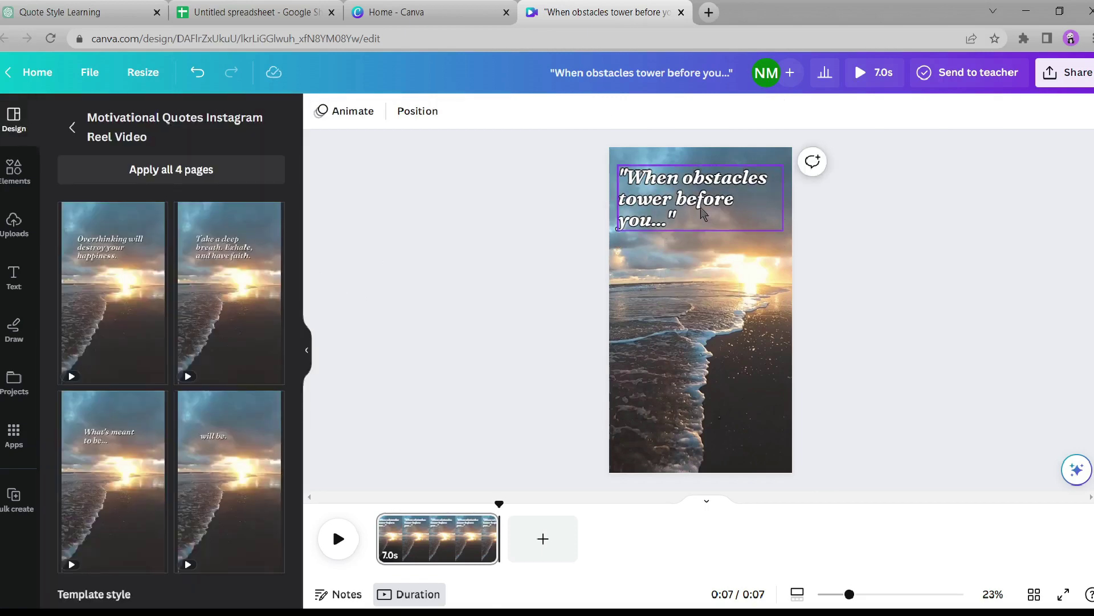
{"action": "left_click_drag", "start_coordinate": [702, 214], "coordinate": [702, 229]}
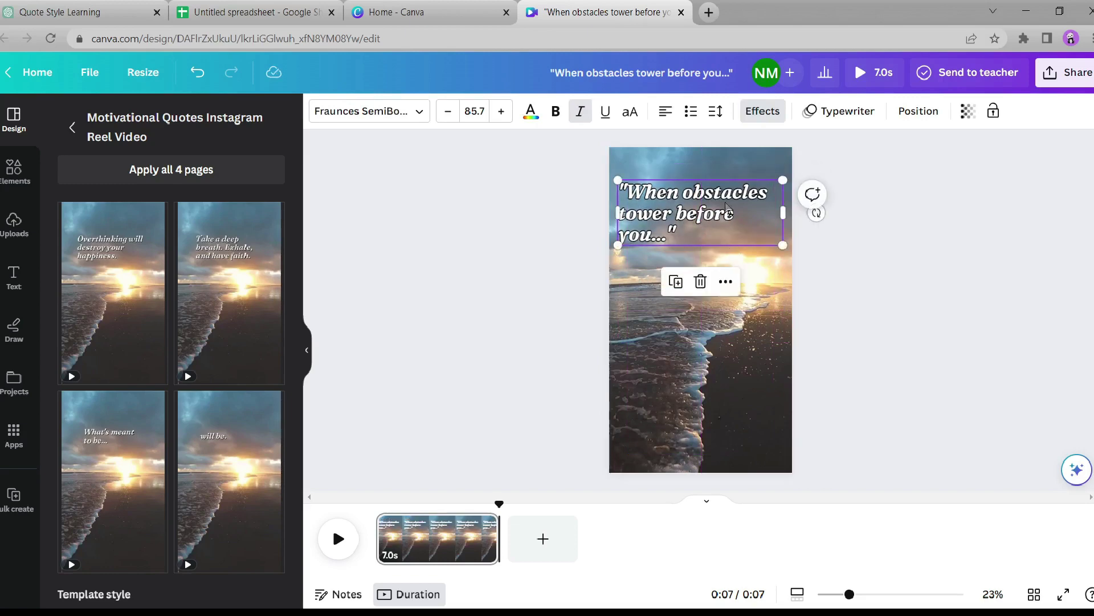
{"action": "right_click", "coordinate": [725, 207]}
{"action": "left_click", "coordinate": [791, 390]}
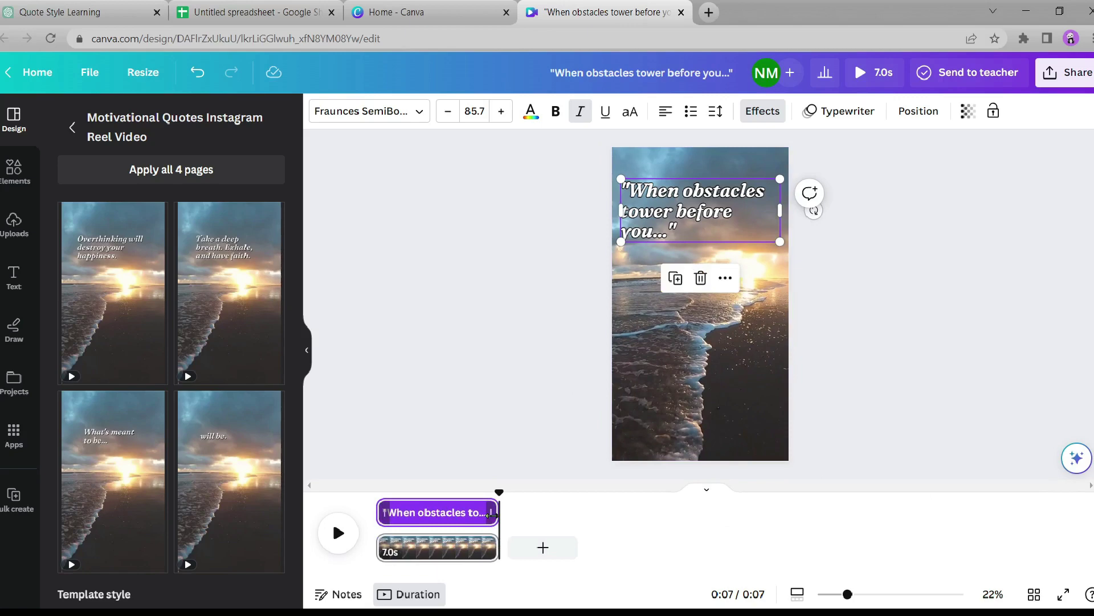
{"action": "left_click_drag", "start_coordinate": [489, 514], "coordinate": [433, 512]}
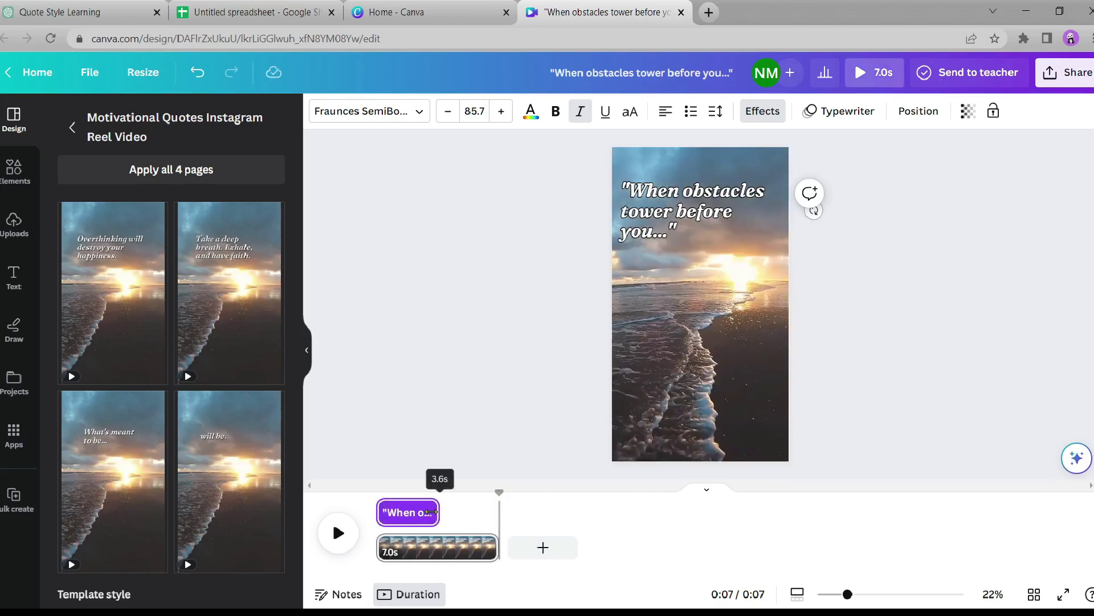
- Duplicate the quote and stack the copy exactly over the original
{"action": "left_click", "coordinate": [407, 512]}
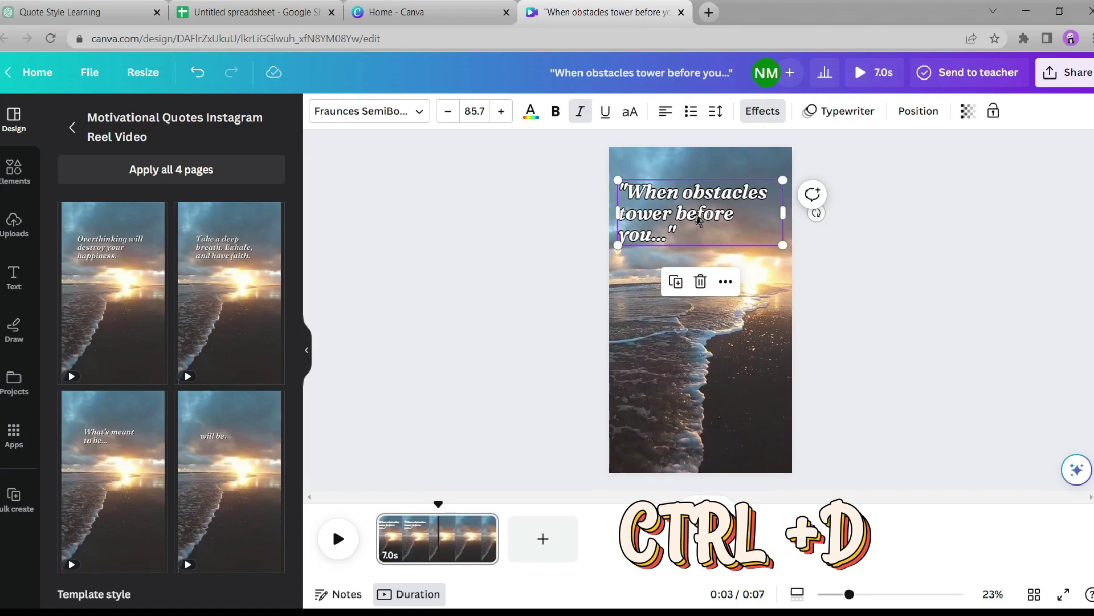
{"action": "key", "text": "ctrl+d"}
{"action": "left_click_drag", "start_coordinate": [709, 256], "coordinate": [697, 214]}
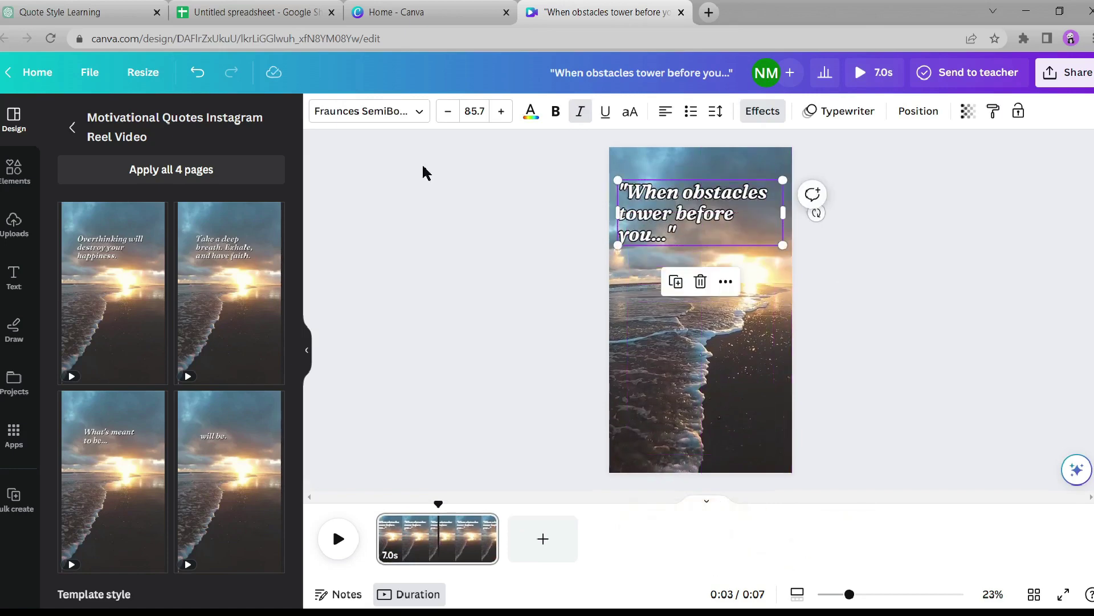
{"action": "left_click", "coordinate": [240, 12]}
- Replace the copy's text with cell B1's '...it's in the face of adversity...' quote part
{"action": "left_click", "coordinate": [248, 182]}
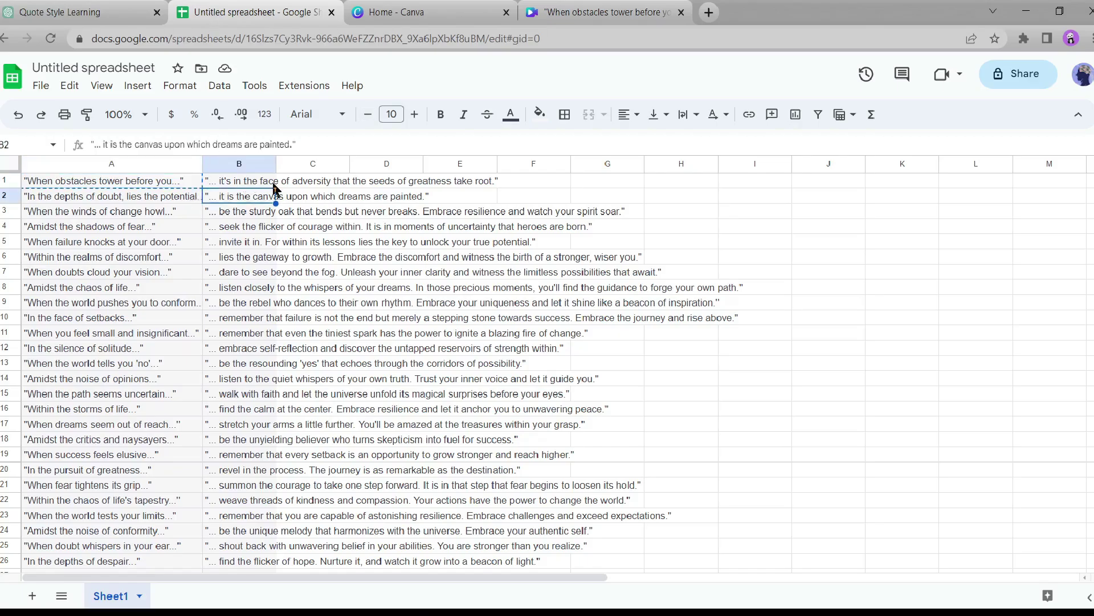
{"action": "left_click", "coordinate": [605, 12]}
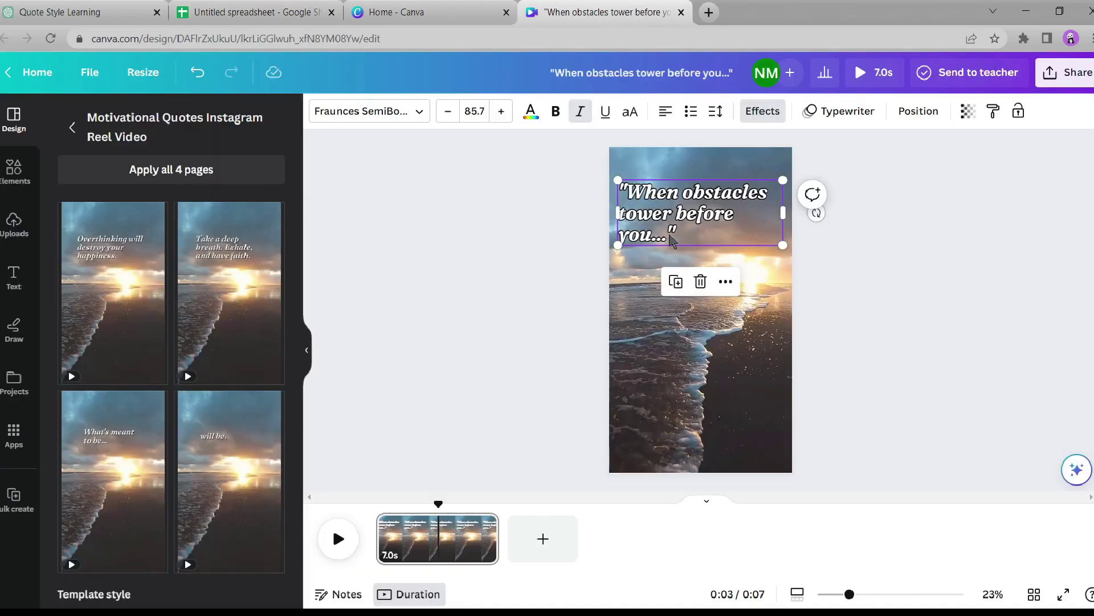
{"action": "double_click", "coordinate": [668, 214]}
{"action": "key", "text": "ctrl+v"}
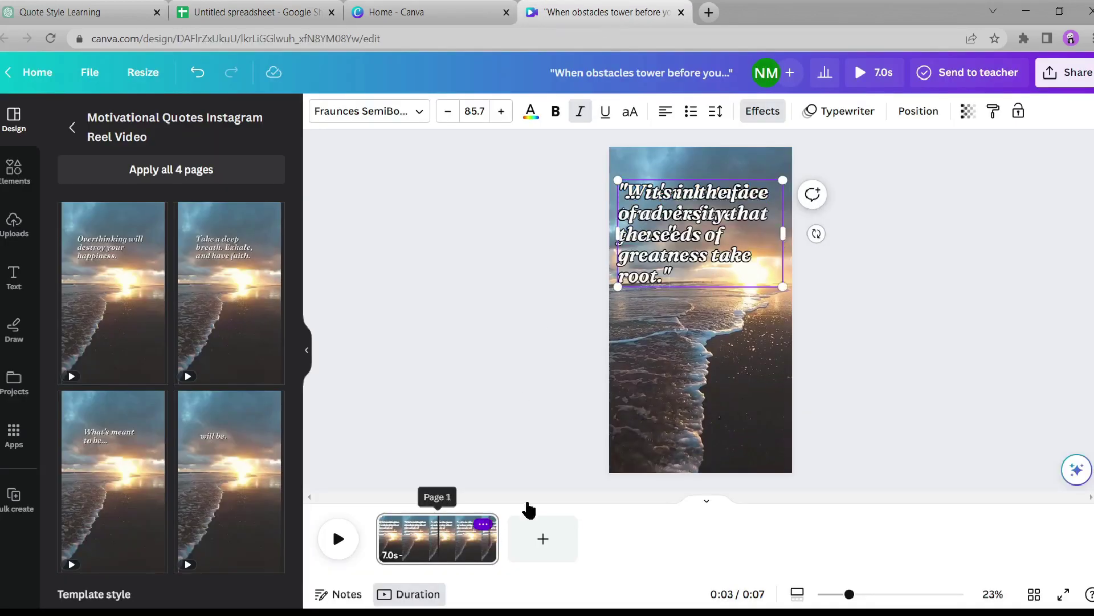
- Time the copy to start after the first part, then play back to check
{"action": "left_click", "coordinate": [721, 359]}
{"action": "left_click", "coordinate": [693, 230]}
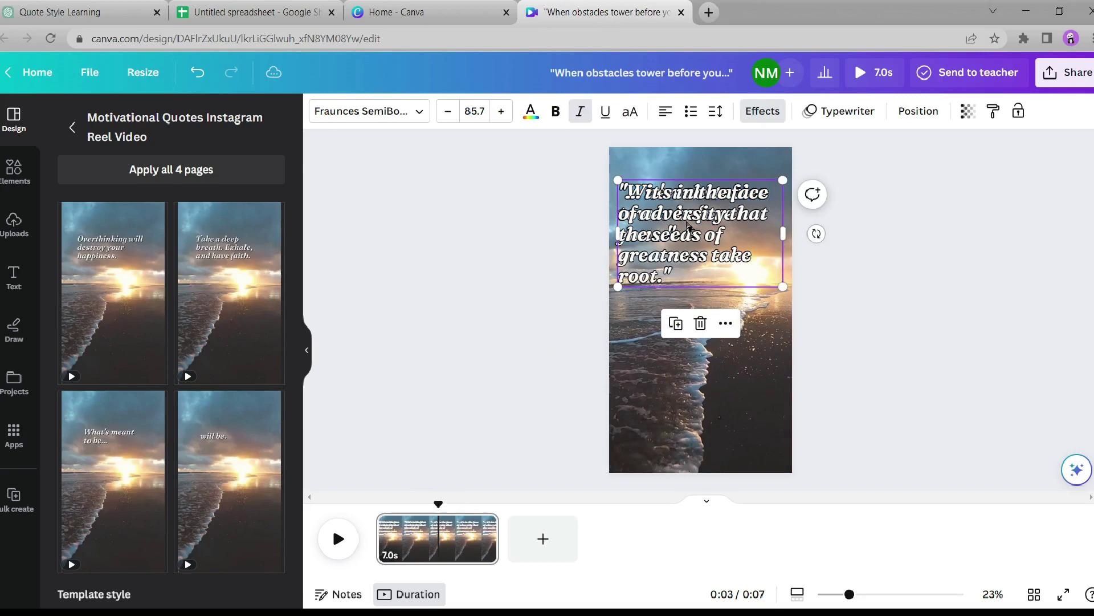
{"action": "right_click", "coordinate": [693, 230]}
{"action": "left_click", "coordinate": [751, 468]}
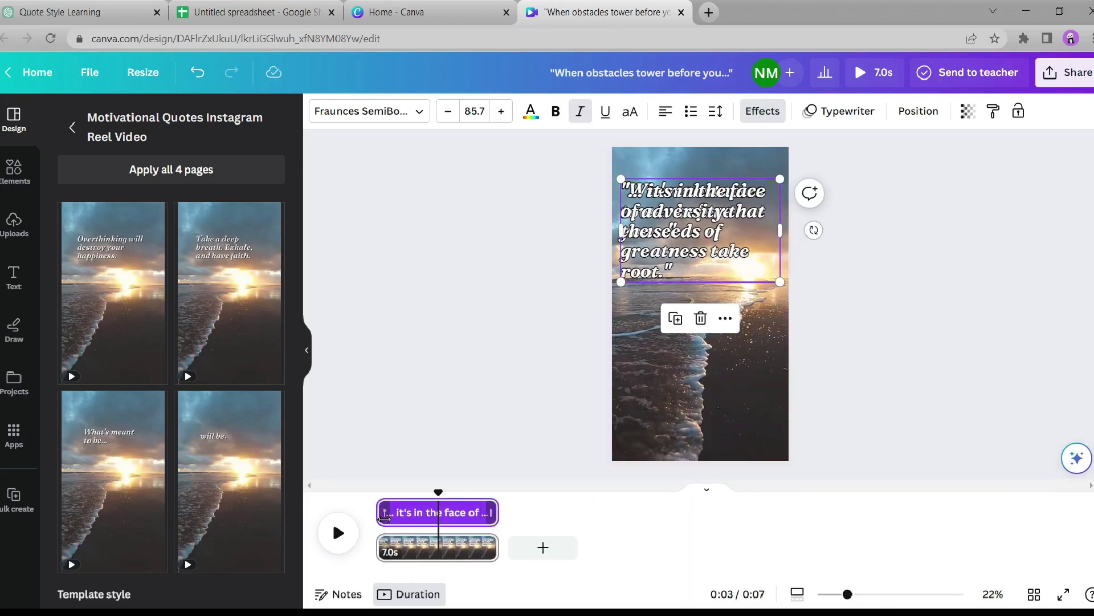
{"action": "mouse_move", "coordinate": [383, 511]}
{"action": "left_mouse_down"}
{"action": "mouse_move", "coordinate": [447, 518]}
{"action": "mouse_move", "coordinate": [377, 492]}
{"action": "left_mouse_up"}
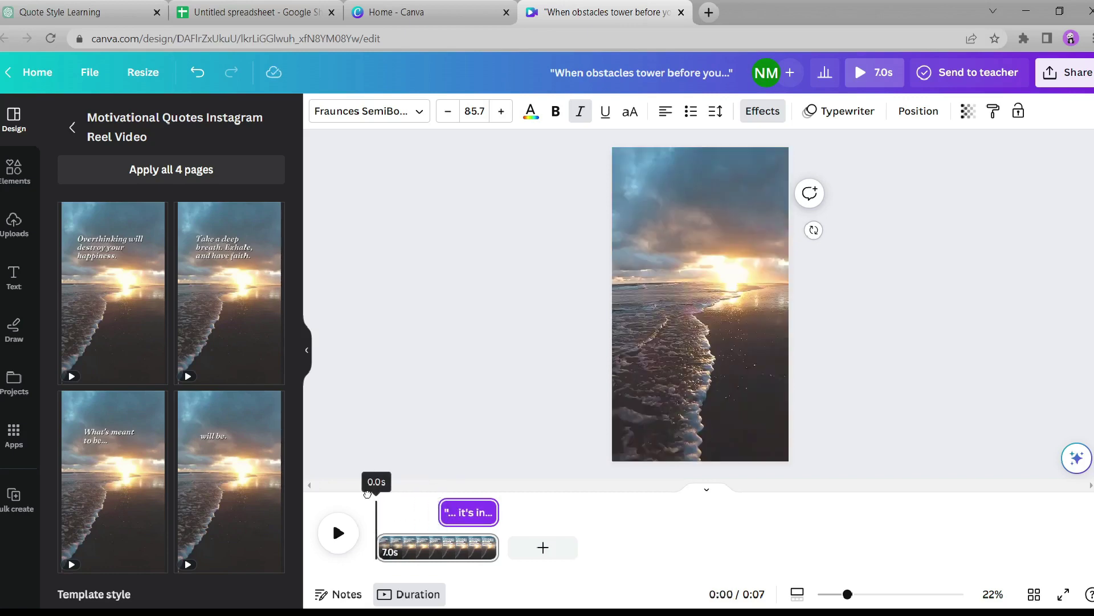
{"action": "left_click", "coordinate": [338, 534]}
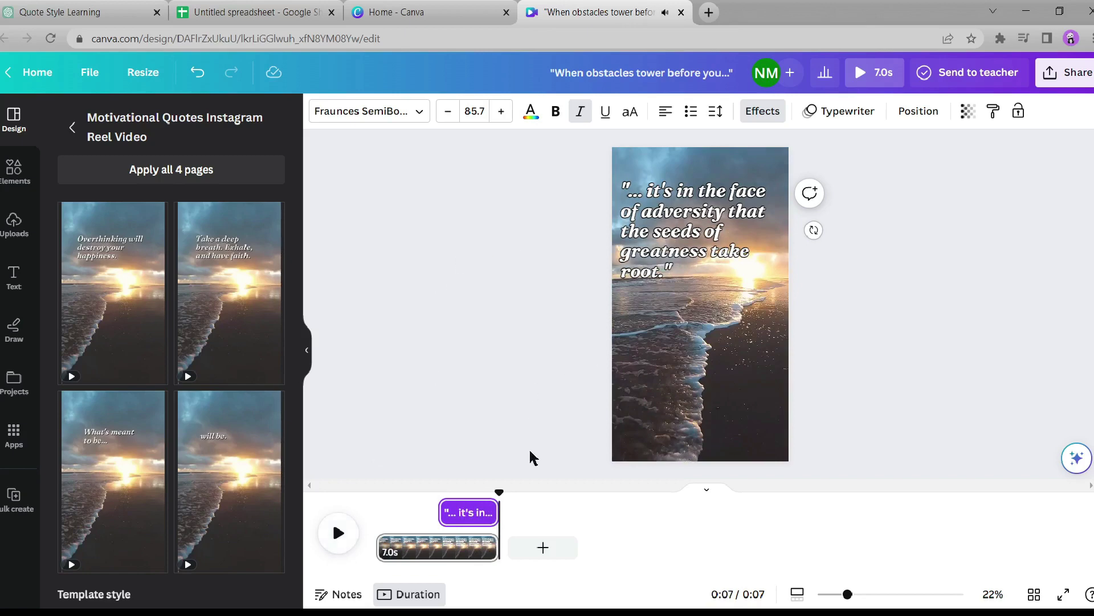
{"action": "left_click", "coordinate": [463, 315]}
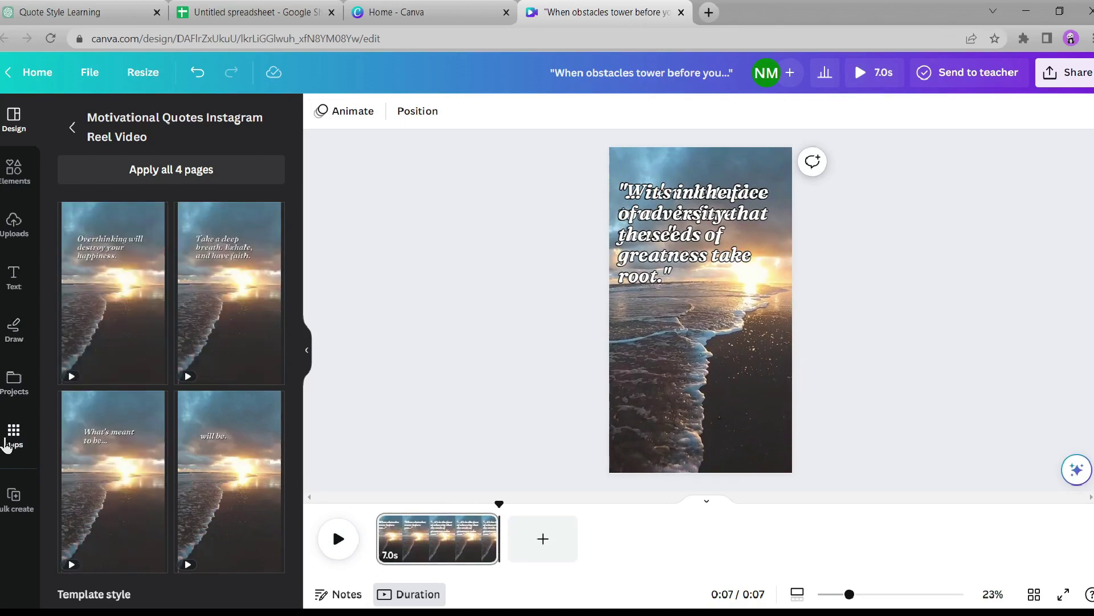
- Open Bulk create from the Apps sidebar
{"action": "left_click", "coordinate": [13, 434]}
{"action": "scroll", "coordinate": [130, 316], "scroll_direction": "down", "scroll_amount": 3}
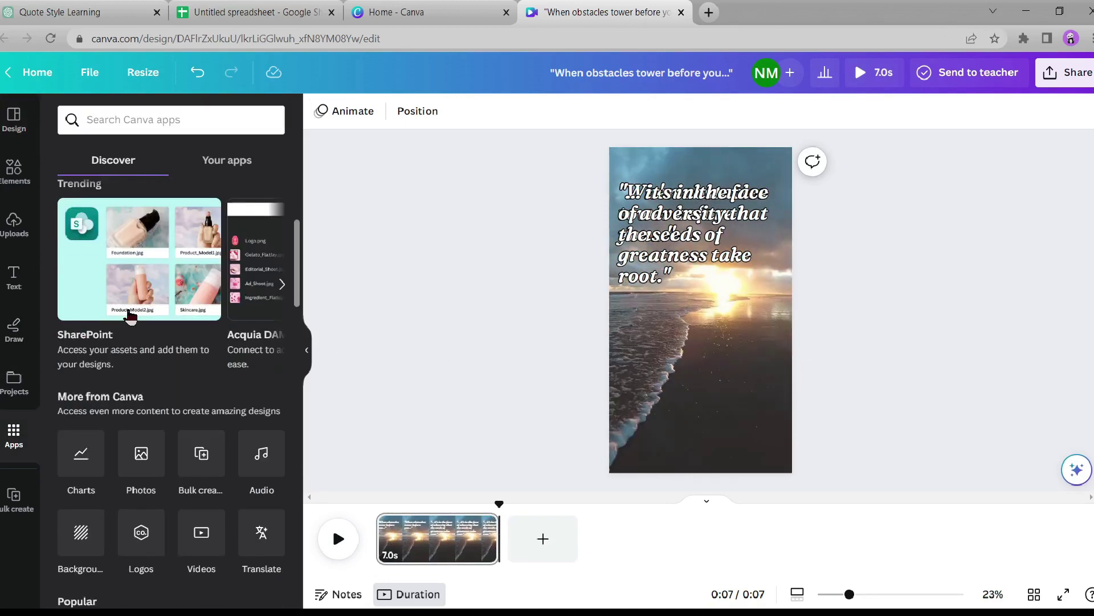
{"action": "scroll", "coordinate": [130, 317], "scroll_direction": "down", "scroll_amount": 3}
{"action": "scroll", "coordinate": [116, 324], "scroll_direction": "down", "scroll_amount": 2}
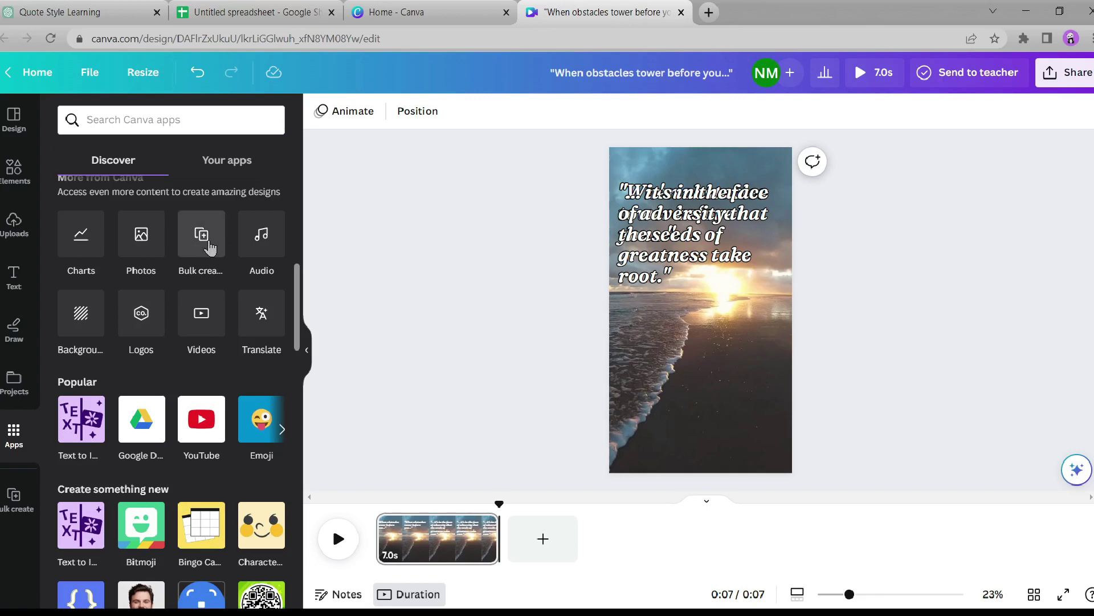
{"action": "left_click", "coordinate": [209, 244]}
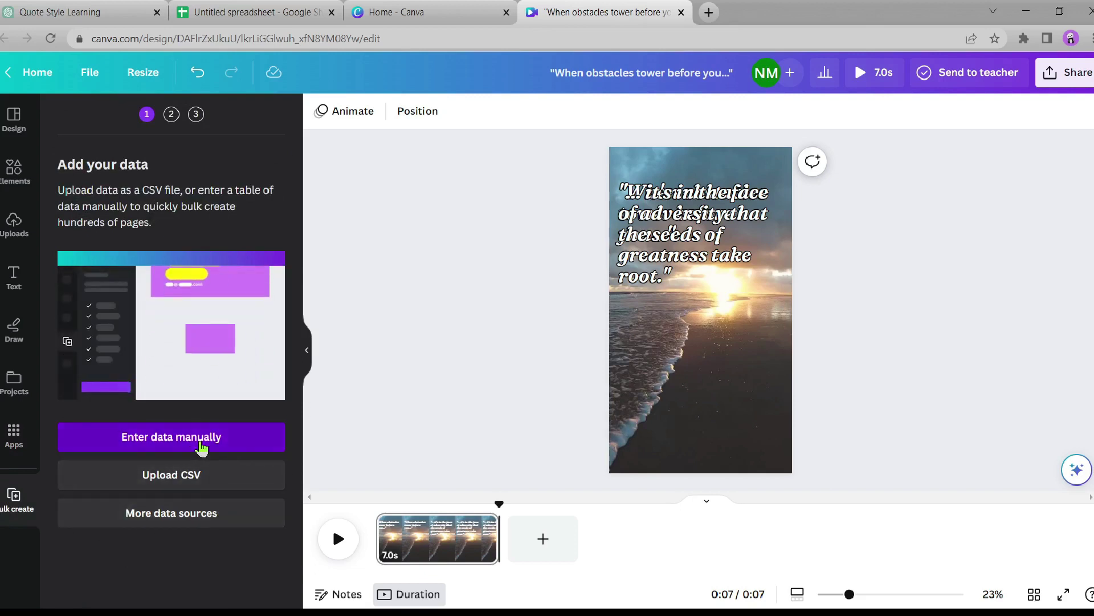
- Clear the manual data table and paste column A's opening lines into it
{"action": "left_click", "coordinate": [202, 445]}
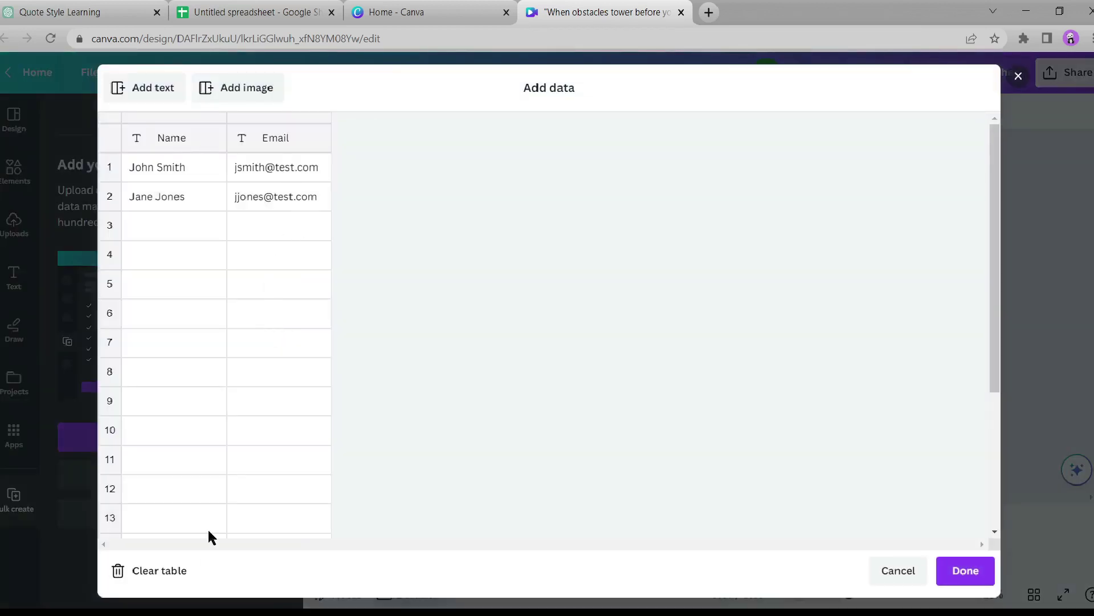
{"action": "left_click", "coordinate": [159, 571]}
{"action": "left_click", "coordinate": [253, 12]}
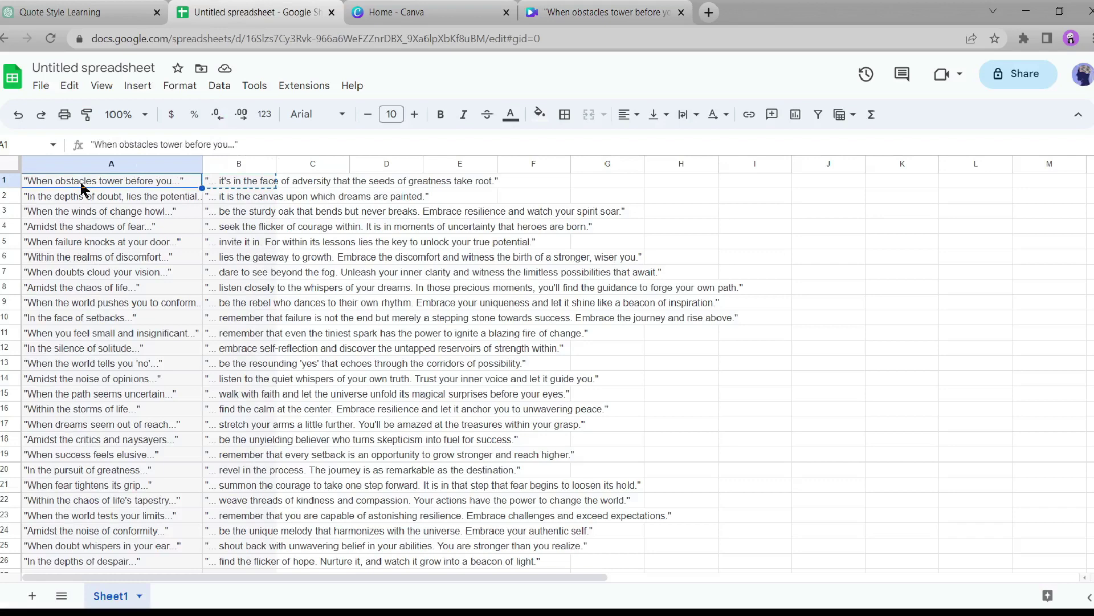
{"action": "left_click", "coordinate": [97, 162]}
{"action": "left_click", "coordinate": [565, 12]}
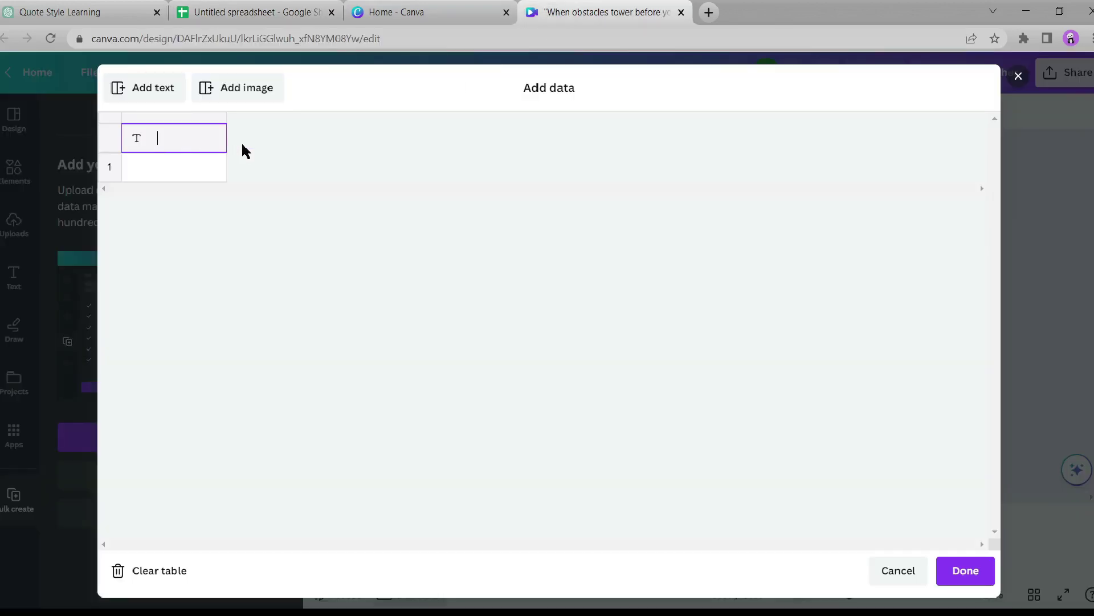
{"action": "key", "text": "ctrl+v"}
{"action": "key", "text": "Tab"}
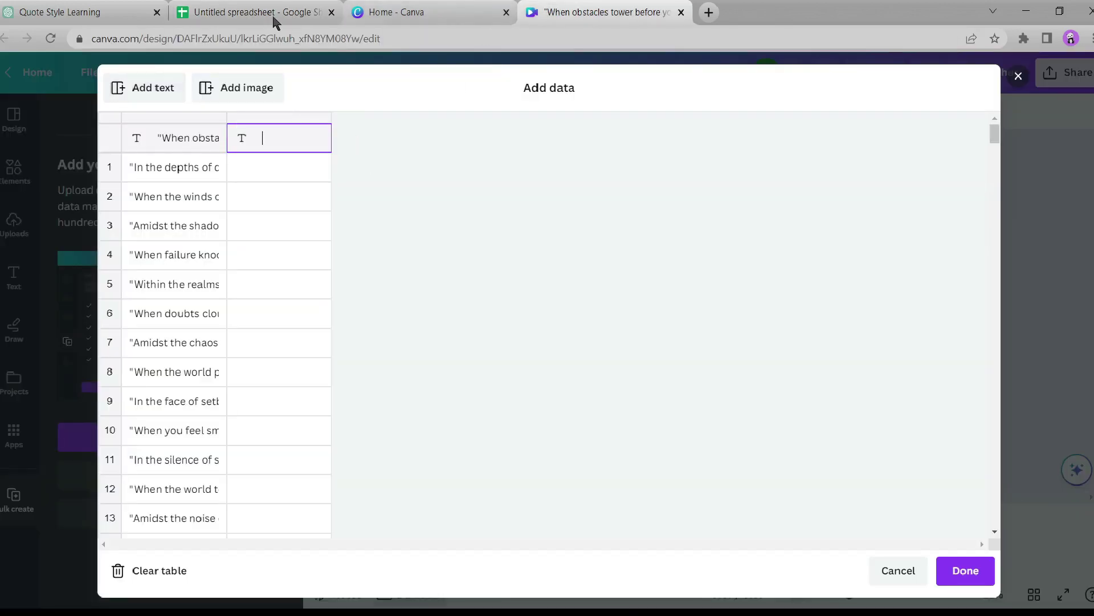
- Paste column B's quote endings as the second column and confirm the table
{"action": "left_click", "coordinate": [257, 12]}
{"action": "left_click", "coordinate": [242, 163]}
{"action": "key", "text": "ctrl+c"}
{"action": "left_click", "coordinate": [564, 12]}
{"action": "key", "text": "ctrl+v"}
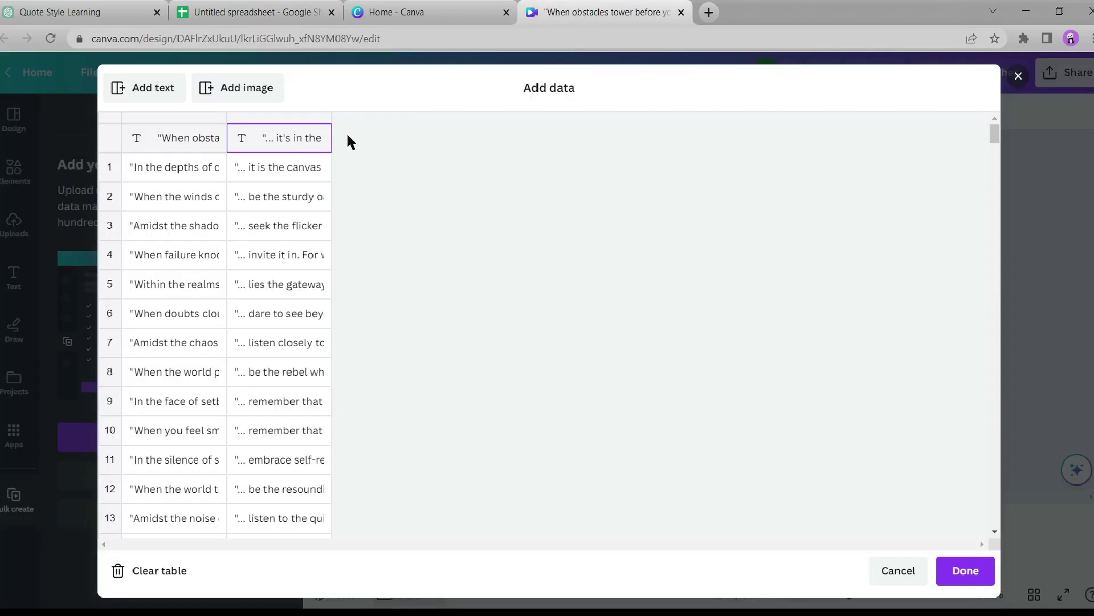
{"action": "left_click", "coordinate": [957, 580]}
{"action": "left_click", "coordinate": [701, 231]}
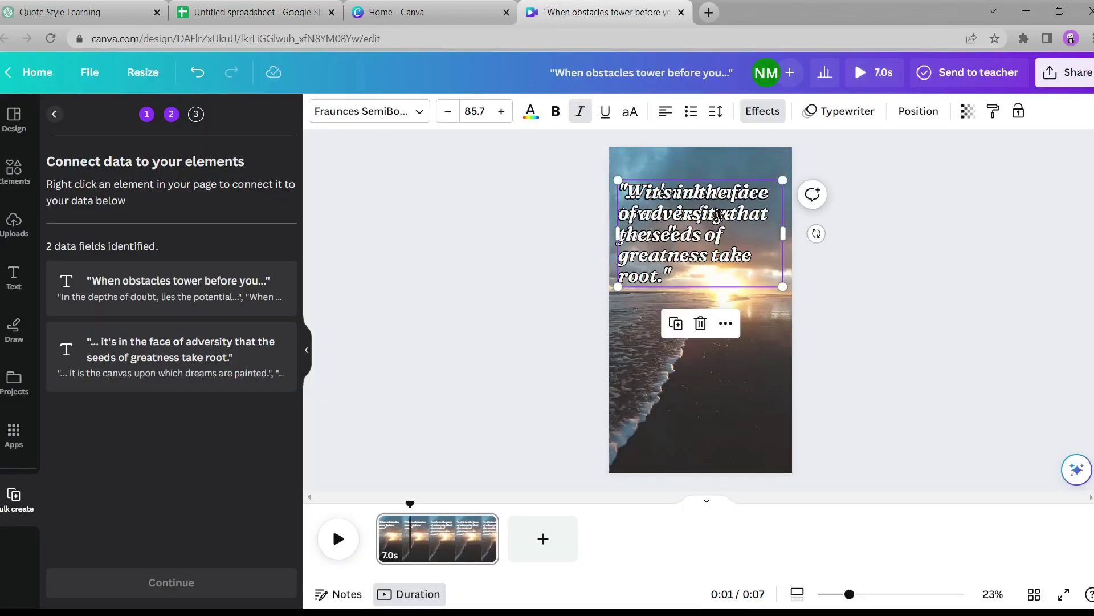
- Move the second quote half below the first and link the opening line to the first data field
{"action": "right_click", "coordinate": [717, 215]}
{"action": "key", "text": "Escape"}
{"action": "left_click_drag", "start_coordinate": [701, 231], "coordinate": [701, 308]}
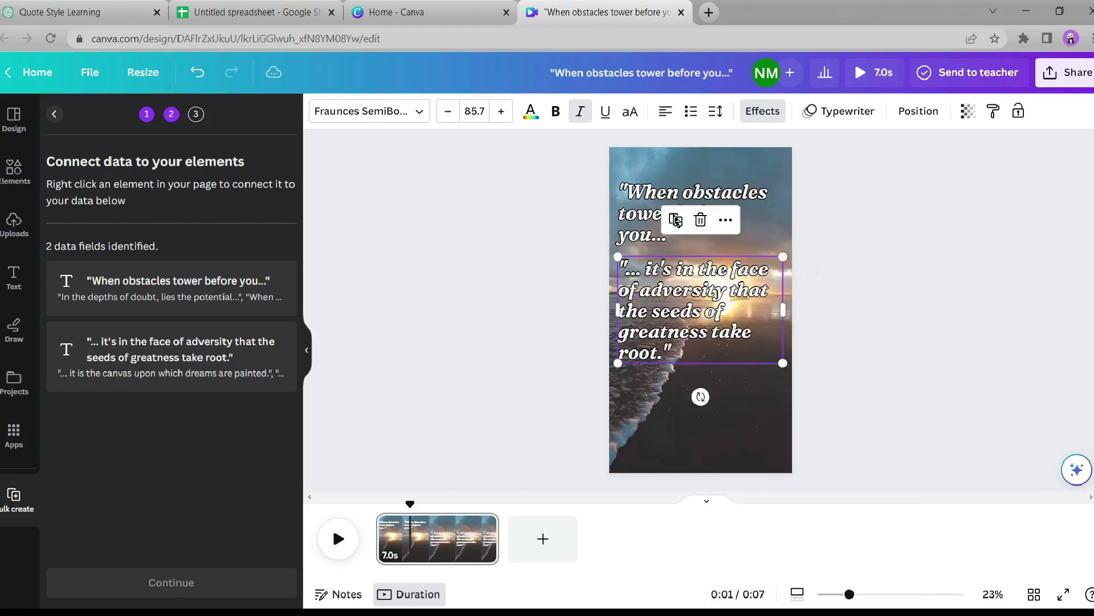
{"action": "left_click", "coordinate": [655, 206]}
{"action": "right_click", "coordinate": [687, 205]}
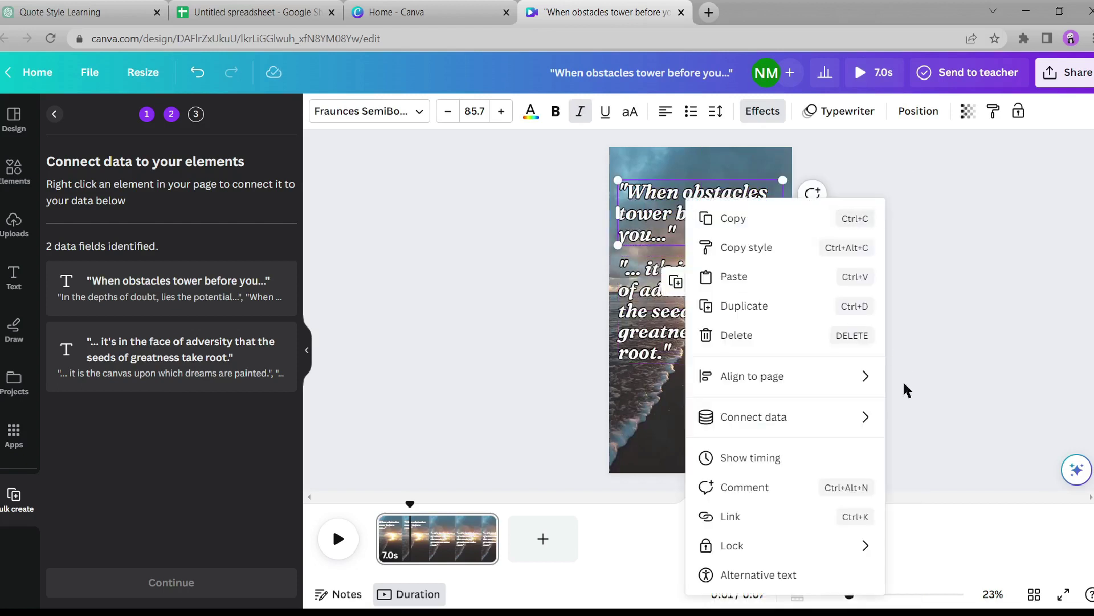
{"action": "left_click", "coordinate": [837, 419]}
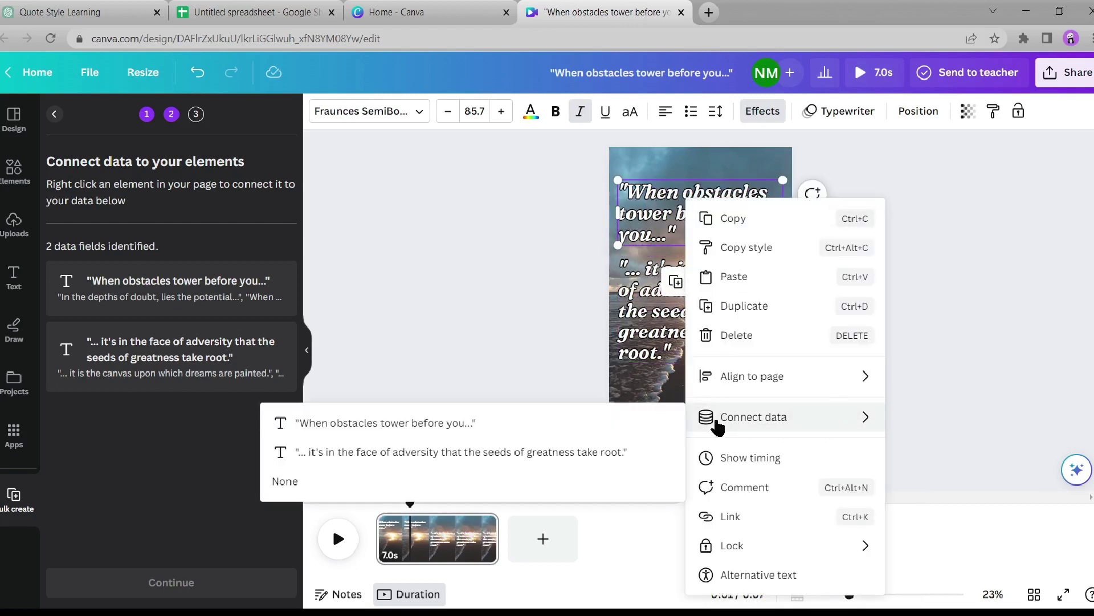
{"action": "left_click", "coordinate": [499, 425]}
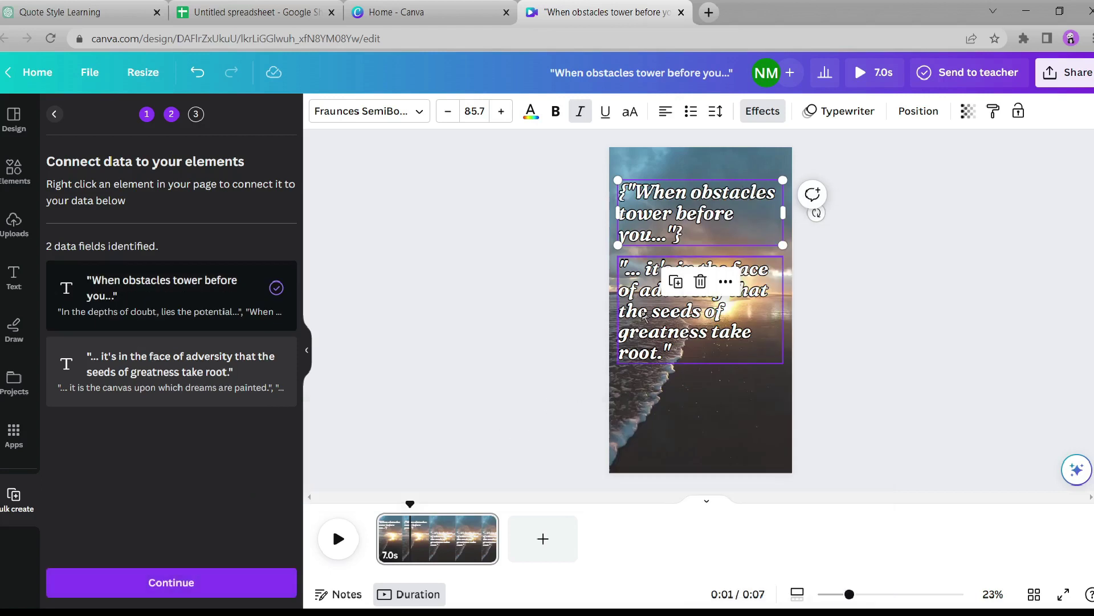
- Link the ending text to the second data field, reposition it, and generate 59 pages
{"action": "left_click", "coordinate": [644, 318]}
{"action": "right_click", "coordinate": [697, 304]}
{"action": "mouse_move", "coordinate": [760, 427]}
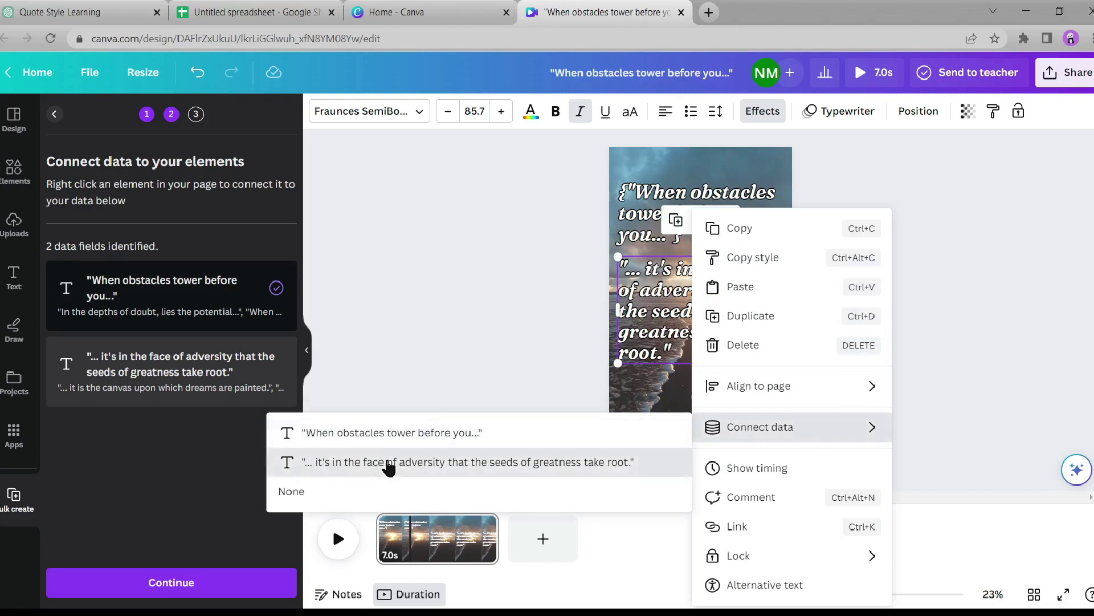
{"action": "left_click", "coordinate": [395, 462]}
{"action": "left_click_drag", "start_coordinate": [684, 329], "coordinate": [680, 243]}
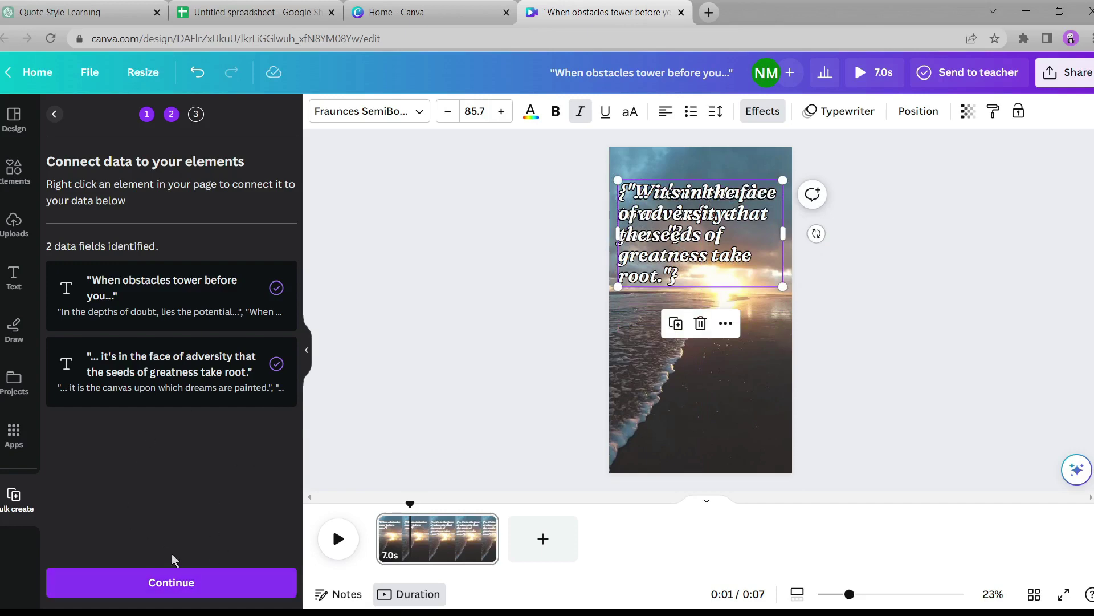
{"action": "left_click", "coordinate": [171, 583]}
{"action": "scroll", "coordinate": [197, 441], "scroll_direction": "down", "scroll_amount": 8}
{"action": "scroll", "coordinate": [120, 334], "scroll_direction": "down", "scroll_amount": 2}
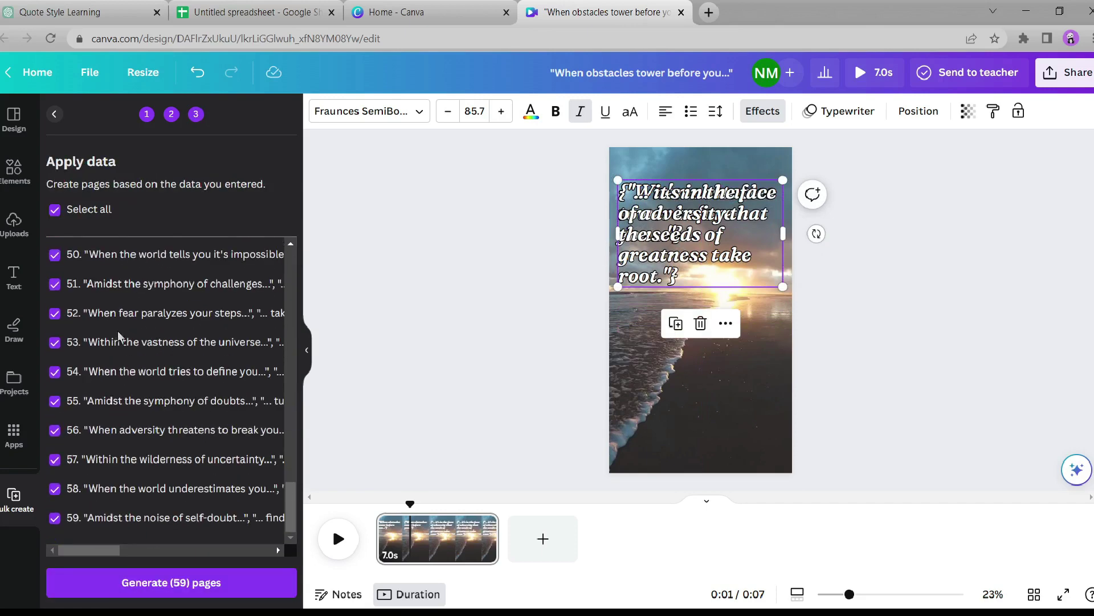
{"action": "scroll", "coordinate": [171, 384], "scroll_direction": "up", "scroll_amount": 8}
{"action": "scroll", "coordinate": [171, 384], "scroll_direction": "up", "scroll_amount": 2}
{"action": "left_click", "coordinate": [171, 582]}
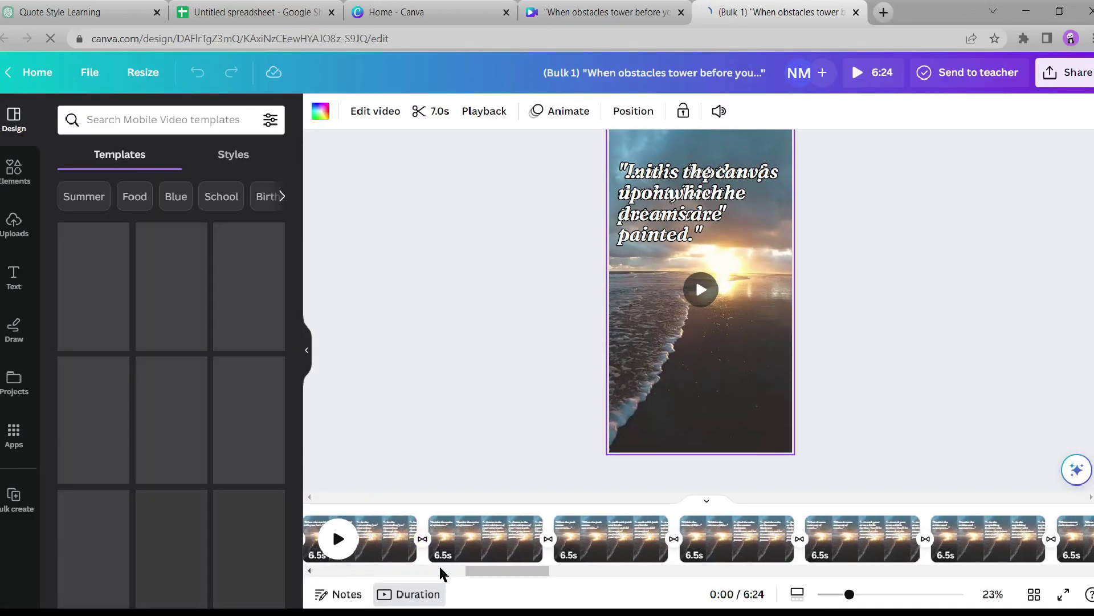
{"action": "scroll", "coordinate": [336, 577], "scroll_direction": "down", "scroll_amount": 5}
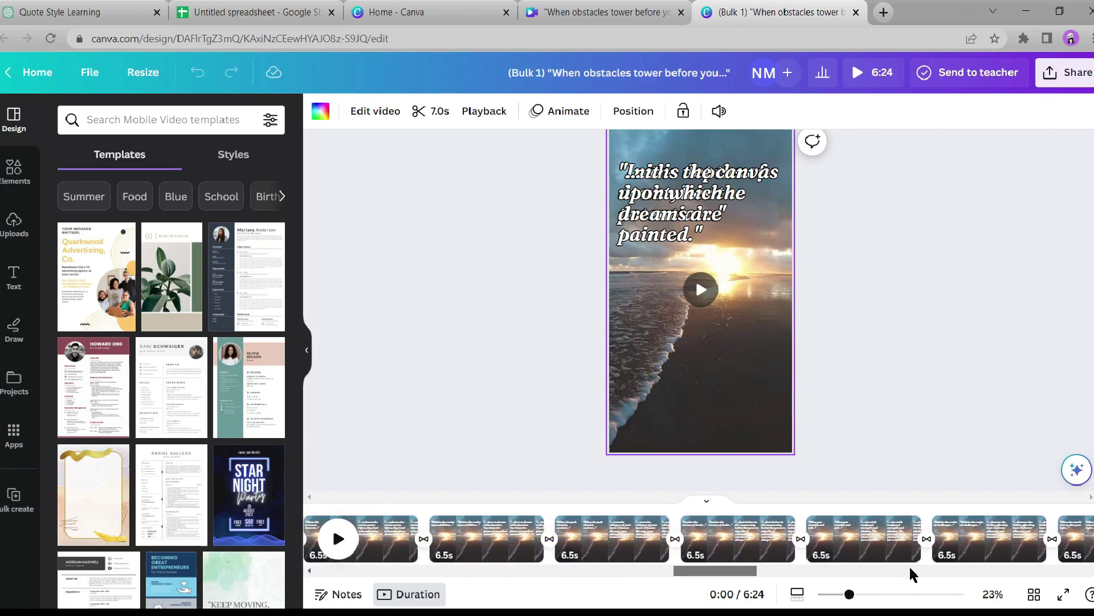
- Play the 6:24 bulk quote video from a generated page, then bring up Share
{"action": "left_click", "coordinate": [717, 540]}
{"action": "left_click", "coordinate": [338, 539]}
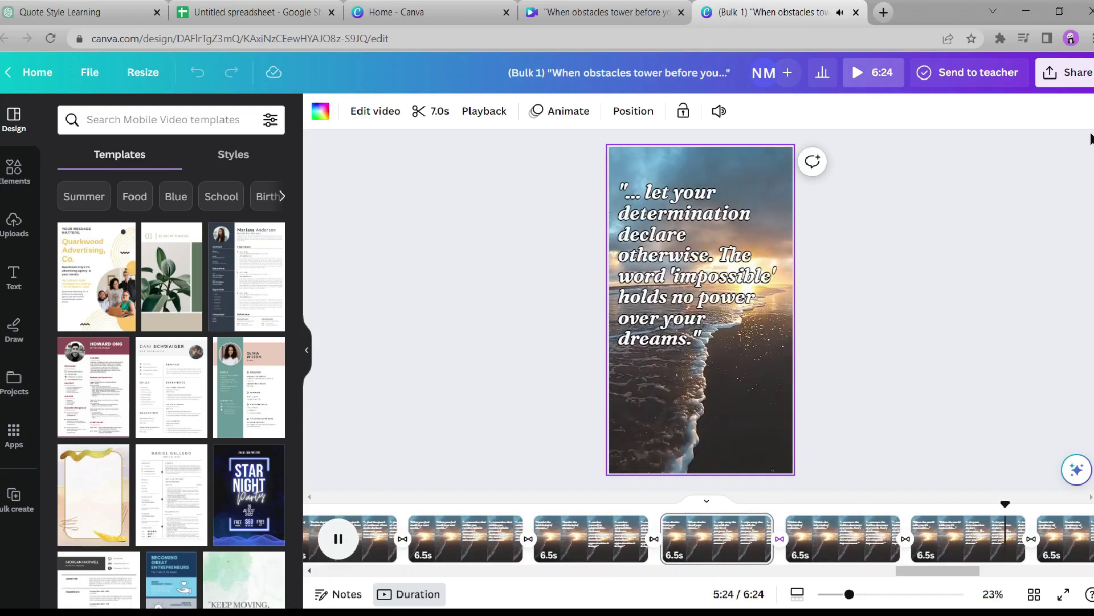
{"action": "left_click", "coordinate": [1069, 72]}
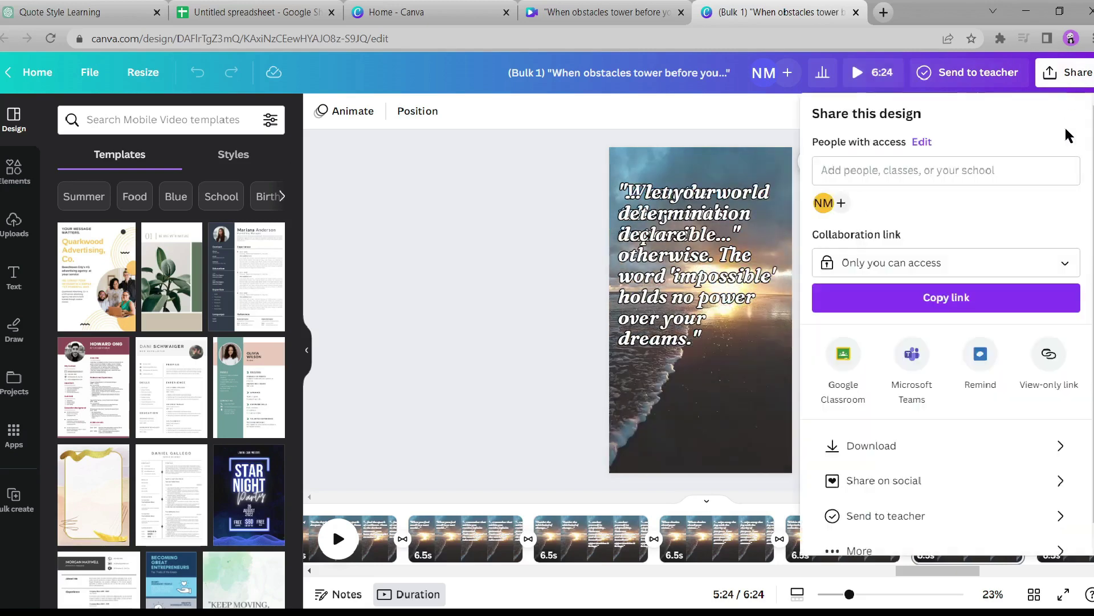
- Export all 59 pages as separate MP4 video files
{"action": "left_click", "coordinate": [974, 446]}
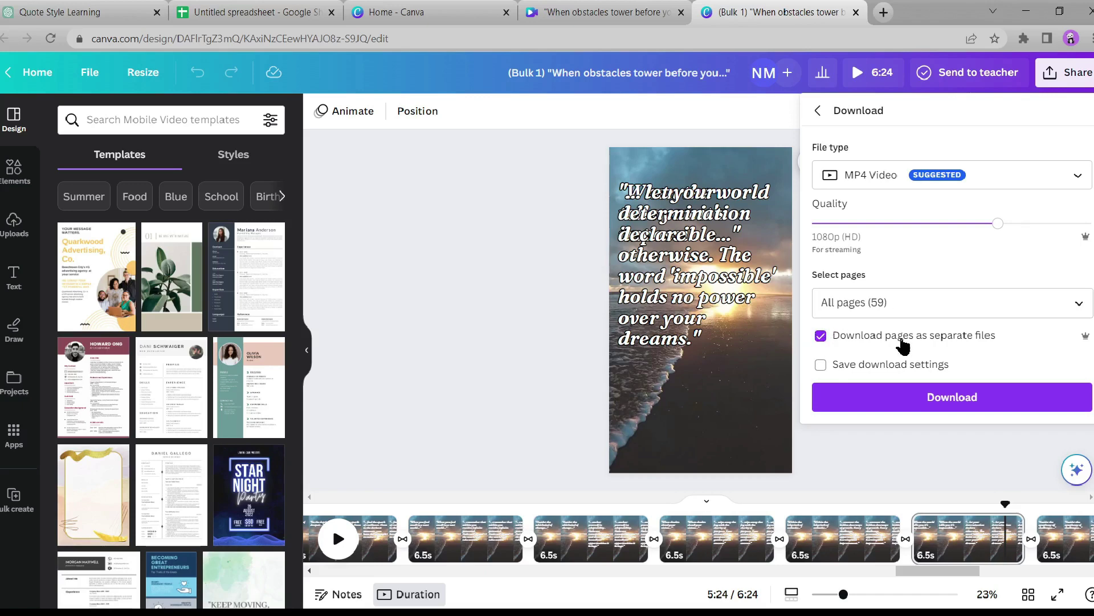
{"action": "left_click", "coordinate": [952, 399]}
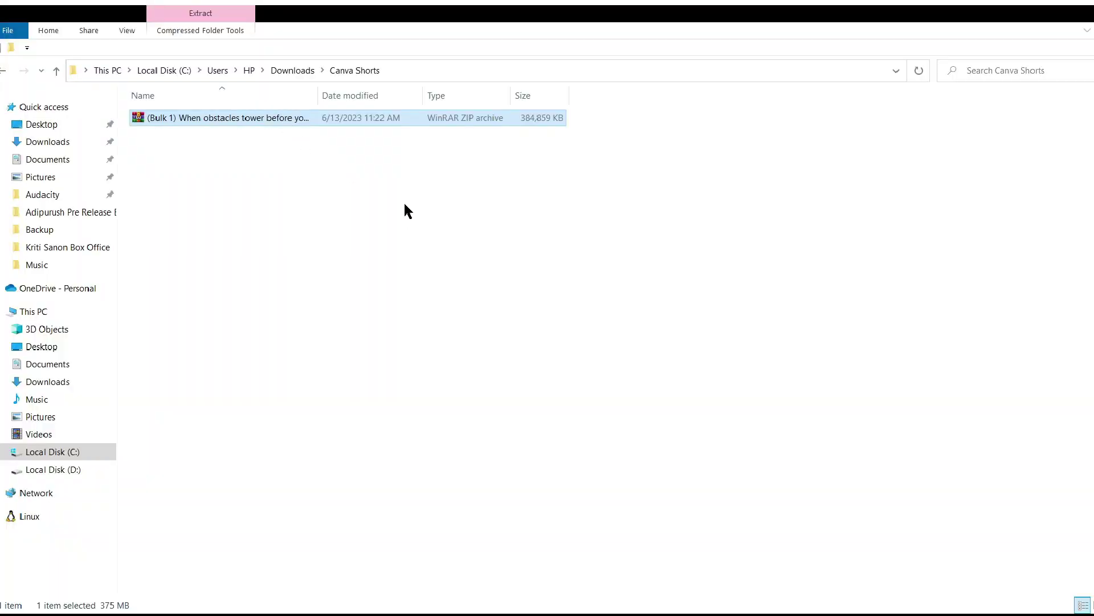
- Open the extracted folder of 59 MP4 quote clips in Canva Shorts
{"action": "double_click", "coordinate": [256, 117]}
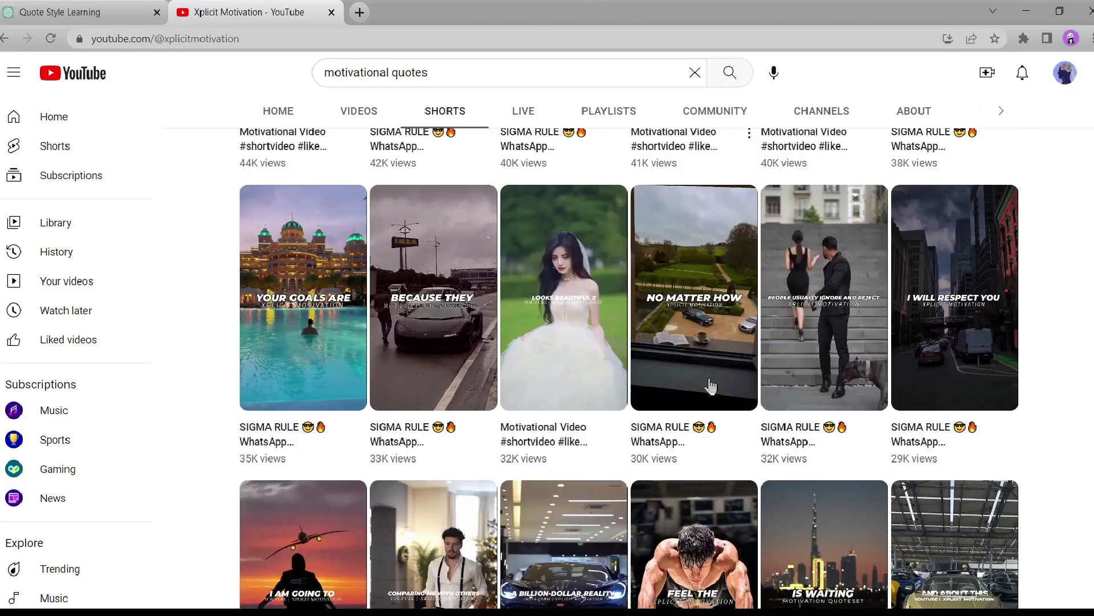
{"action": "scroll", "coordinate": [711, 387], "scroll_direction": "down", "scroll_amount": 5}
{"action": "scroll", "coordinate": [711, 387], "scroll_direction": "down", "scroll_amount": 5}
{"action": "scroll", "coordinate": [712, 387], "scroll_direction": "down", "scroll_amount": 5}
{"action": "scroll", "coordinate": [711, 387], "scroll_direction": "down", "scroll_amount": 5}
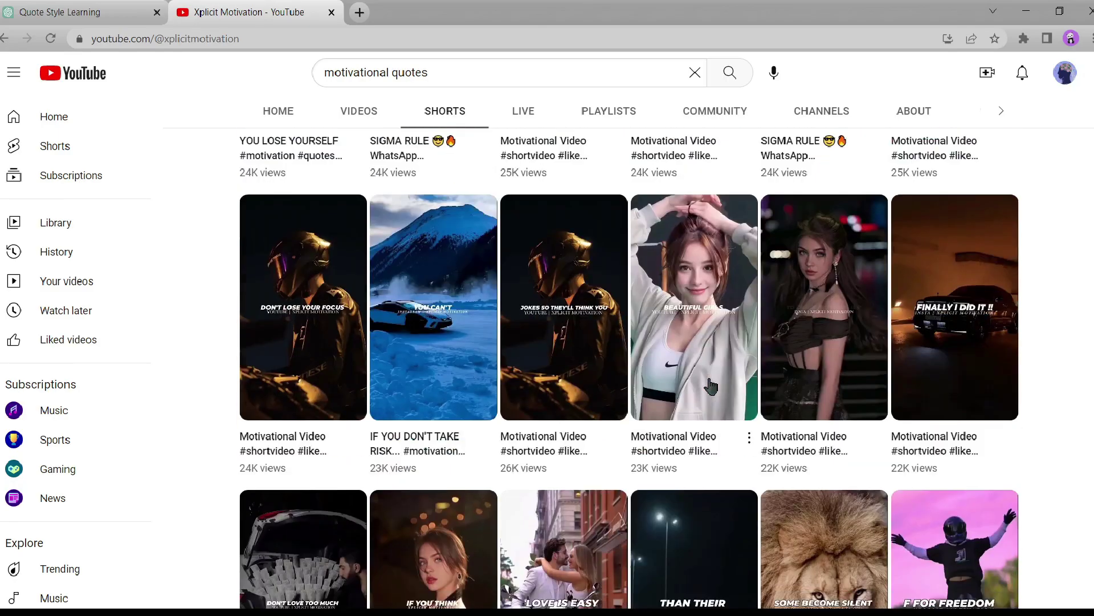
{"action": "scroll", "coordinate": [711, 387], "scroll_direction": "down", "scroll_amount": 5}
{"action": "scroll", "coordinate": [711, 387], "scroll_direction": "down", "scroll_amount": 4}
{"action": "scroll", "coordinate": [712, 387], "scroll_direction": "down", "scroll_amount": 3}
{"action": "scroll", "coordinate": [711, 387], "scroll_direction": "down", "scroll_amount": 4}
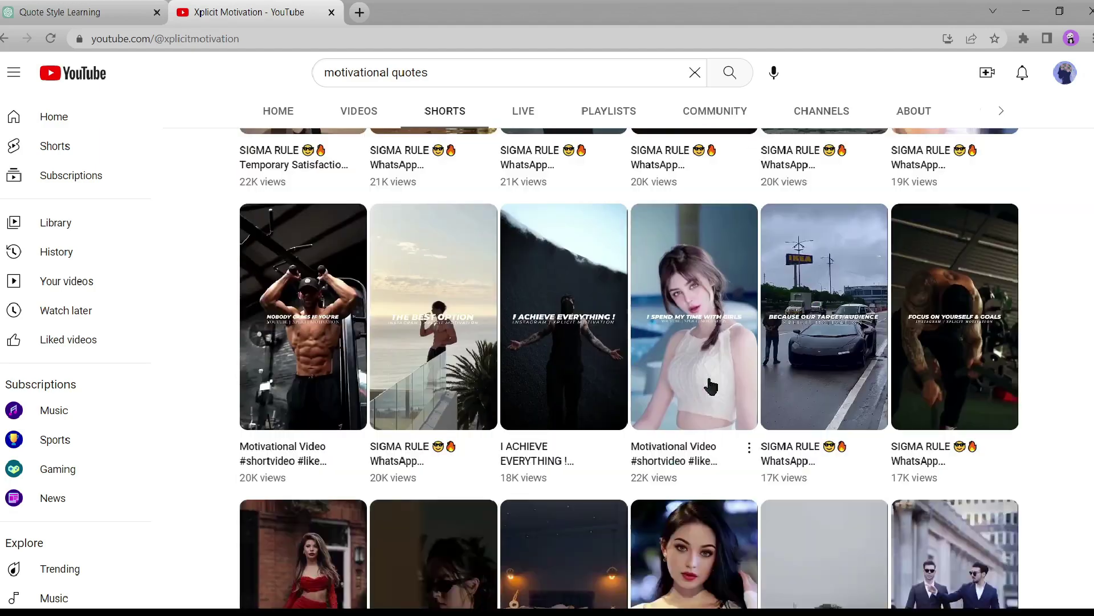
{"action": "scroll", "coordinate": [712, 387], "scroll_direction": "down", "scroll_amount": 4}
{"action": "scroll", "coordinate": [712, 387], "scroll_direction": "down", "scroll_amount": 3}
{"action": "scroll", "coordinate": [712, 387], "scroll_direction": "down", "scroll_amount": 2}
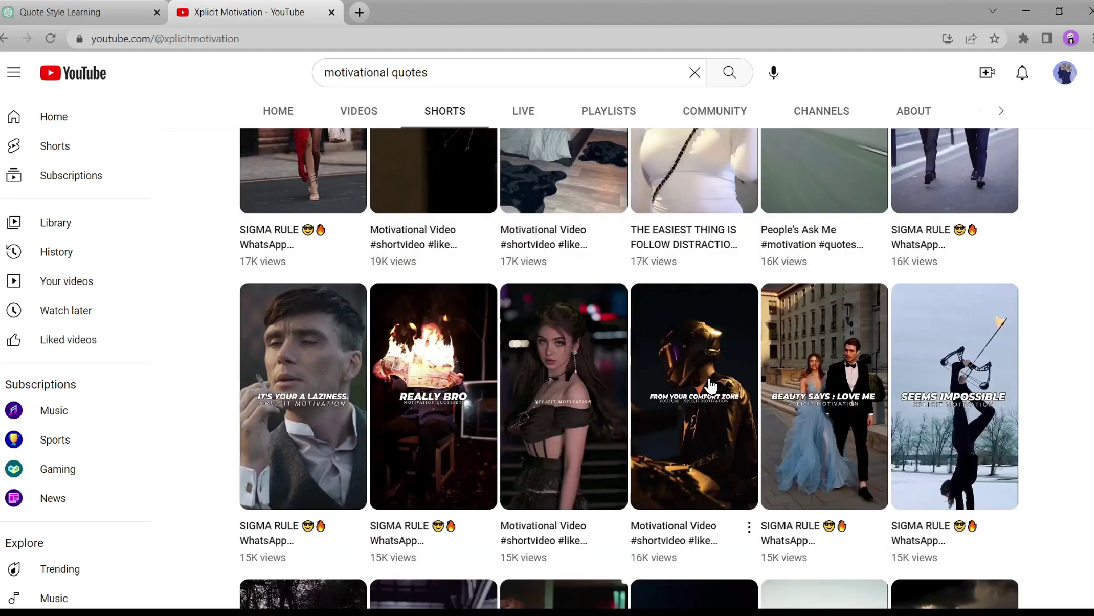
{"action": "scroll", "coordinate": [712, 386], "scroll_direction": "down", "scroll_amount": 3}
{"action": "scroll", "coordinate": [712, 387], "scroll_direction": "down", "scroll_amount": 3}
{"action": "scroll", "coordinate": [711, 387], "scroll_direction": "down", "scroll_amount": 3}
{"action": "scroll", "coordinate": [711, 386], "scroll_direction": "down", "scroll_amount": 3}
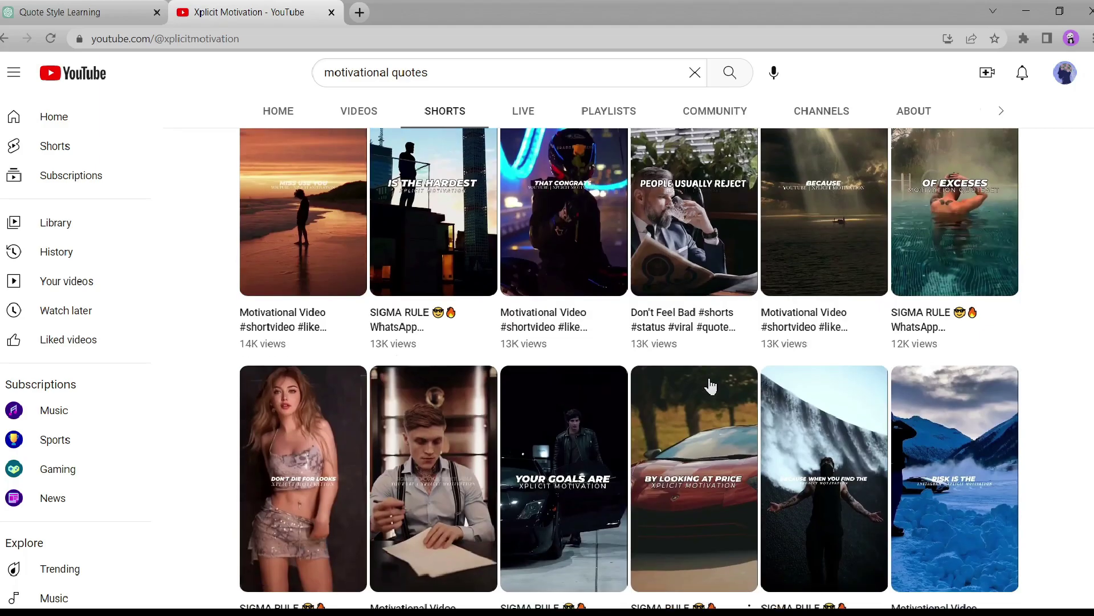
{"action": "scroll", "coordinate": [711, 387], "scroll_direction": "down", "scroll_amount": 3}
{"action": "scroll", "coordinate": [711, 387], "scroll_direction": "down", "scroll_amount": 3}
{"action": "scroll", "coordinate": [598, 387], "scroll_direction": "down", "scroll_amount": 2}
- Play a SIGMA RULE Short from the Xplicit Motivation channel's Shorts grid
{"action": "left_click", "coordinate": [545, 384]}
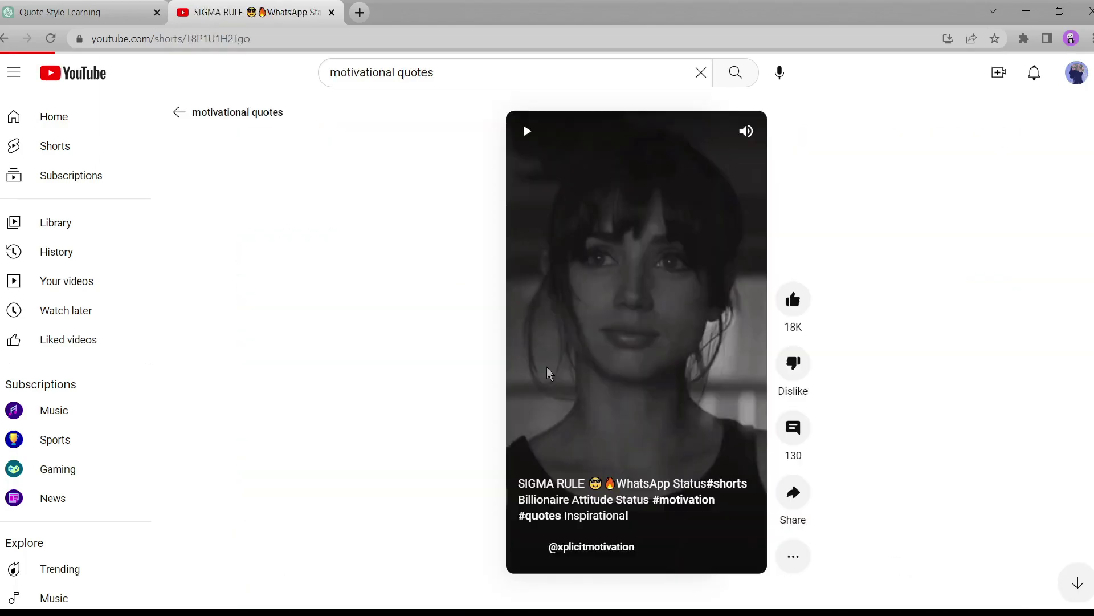